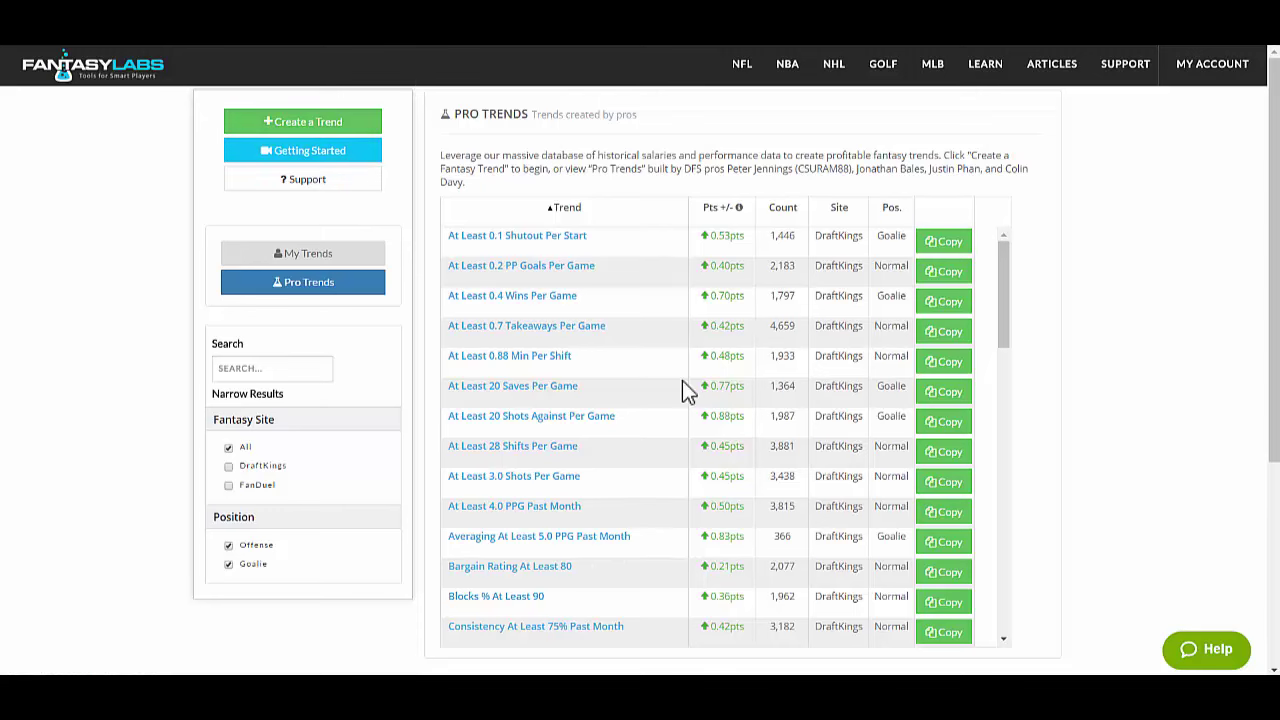
# Step: Create an NHL trend named Test for the Normal position on DraftKings
pyautogui.click(322, 124)
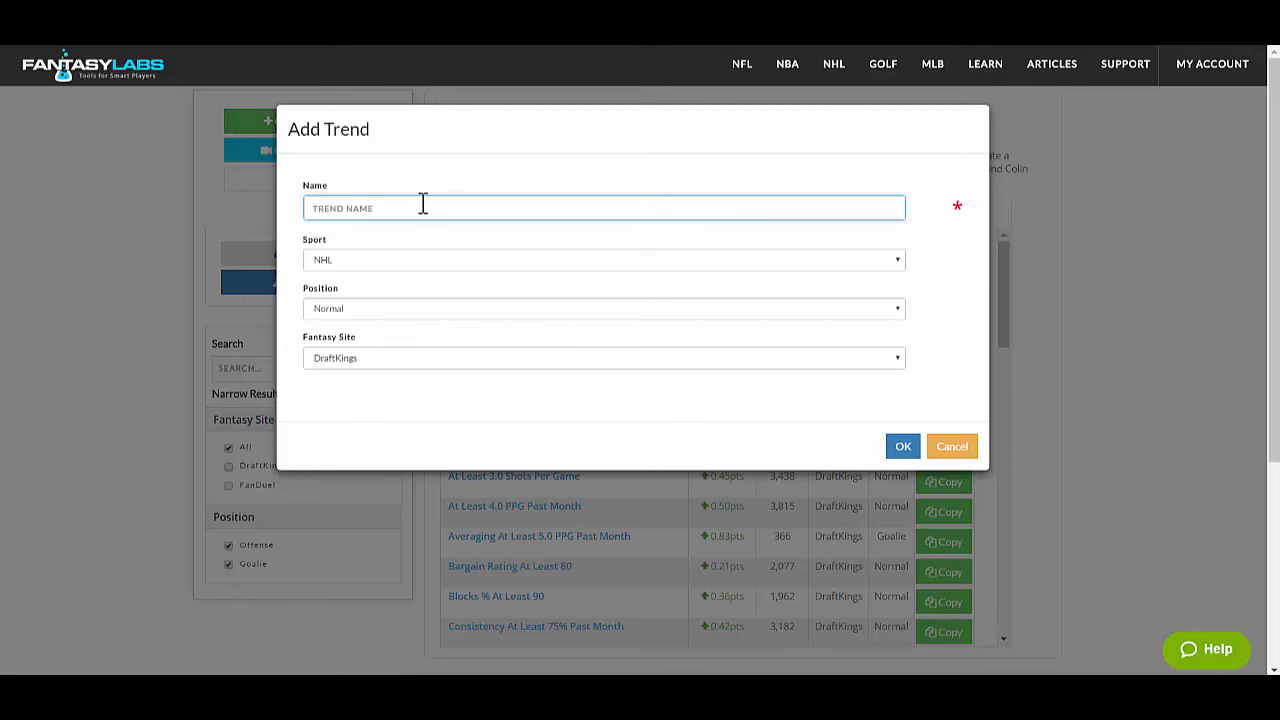
pyautogui.write('Test')
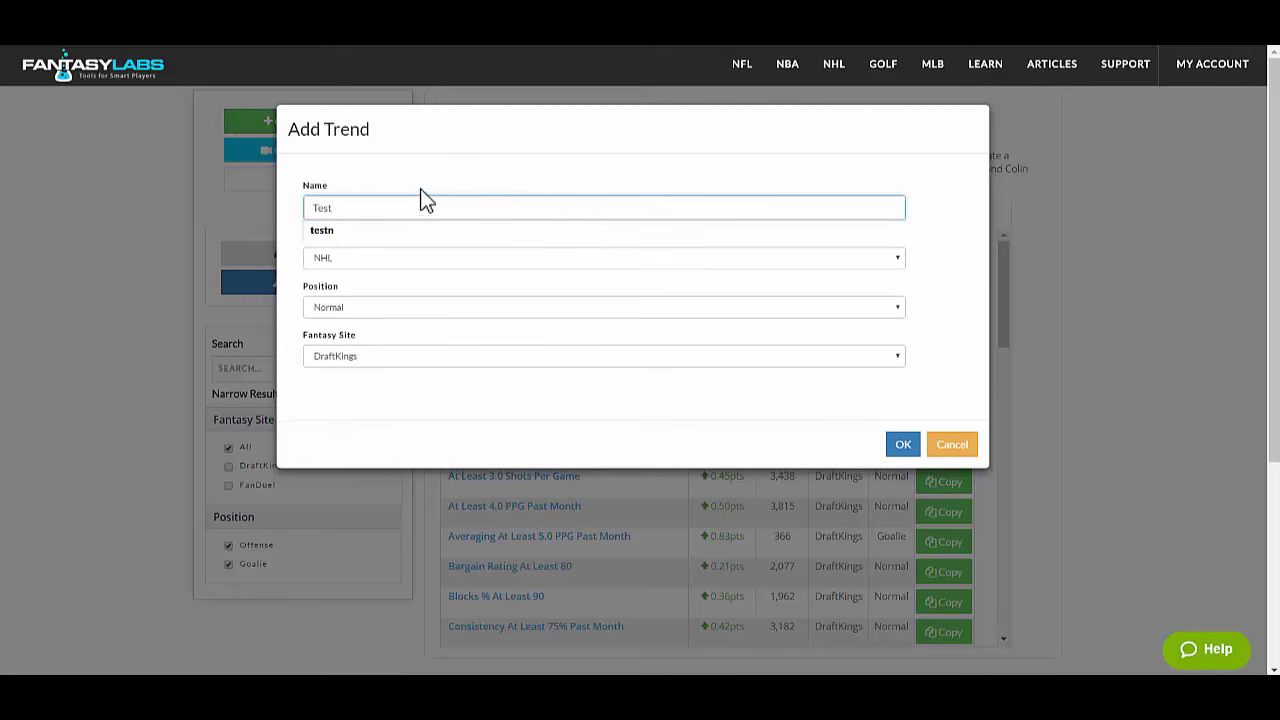
pyautogui.click(425, 188)
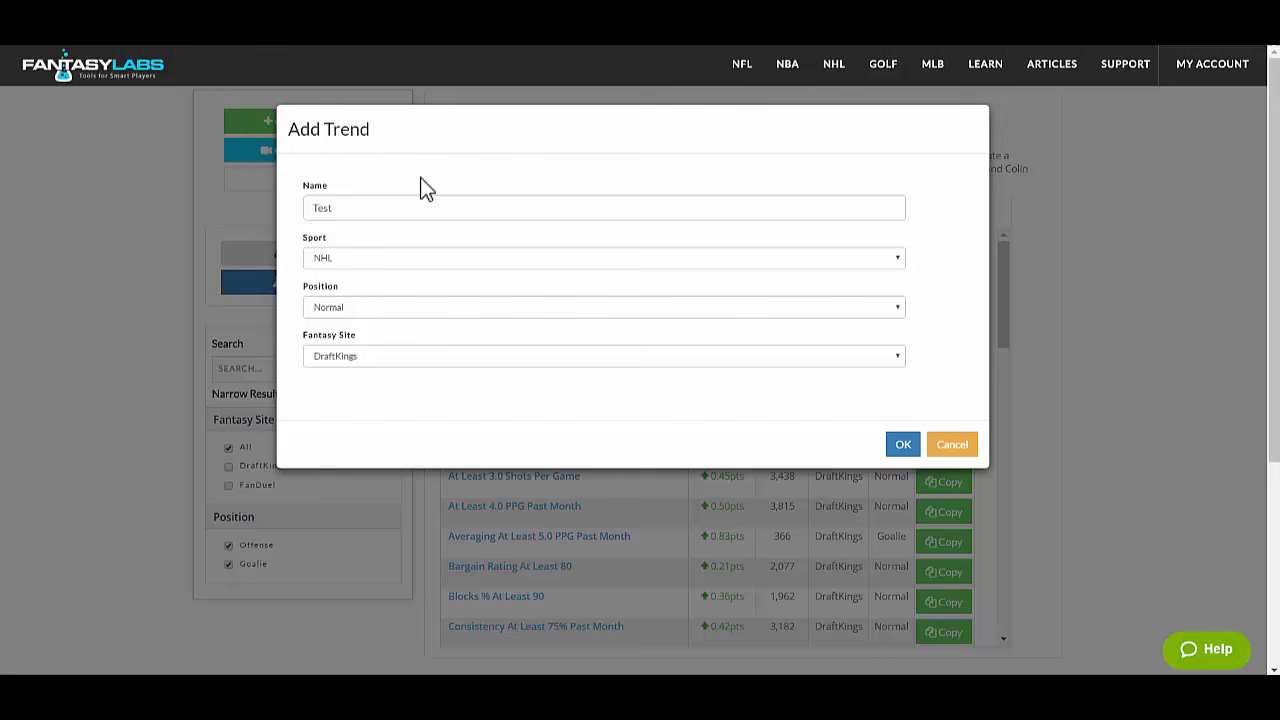
pyautogui.click(412, 257)
pyautogui.click(397, 307)
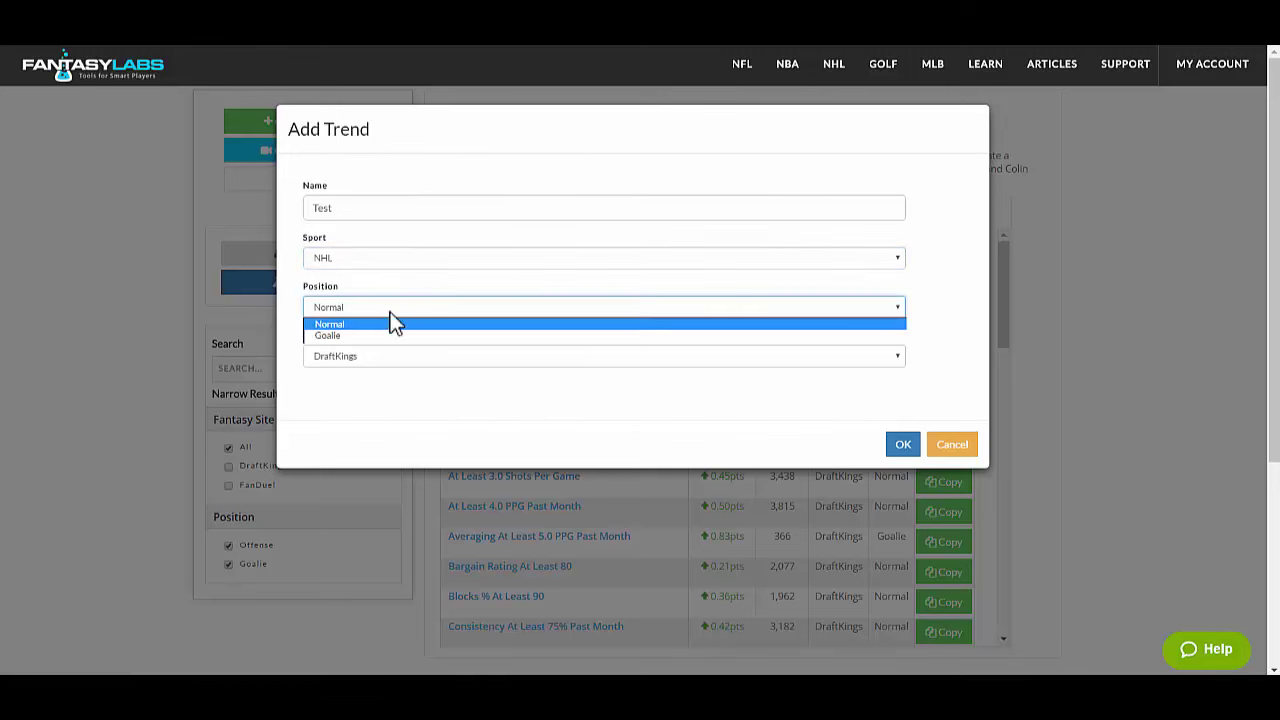
pyautogui.click(355, 333)
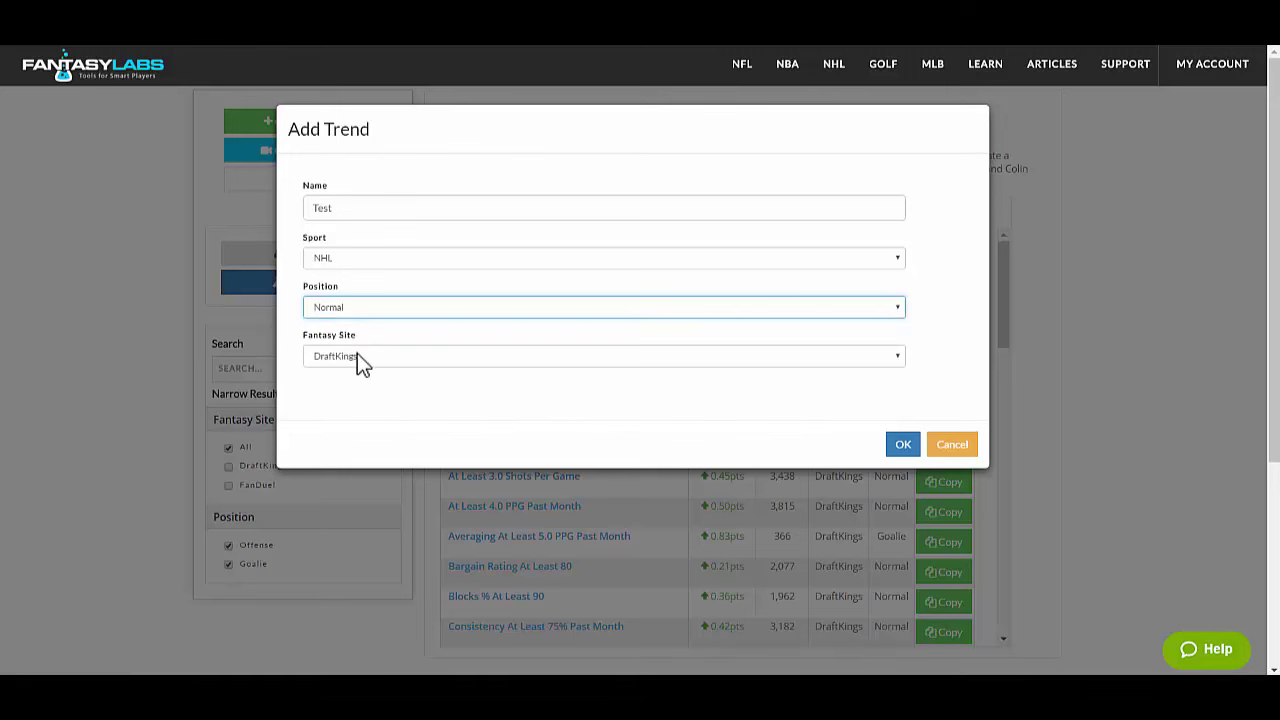
pyautogui.click(905, 452)
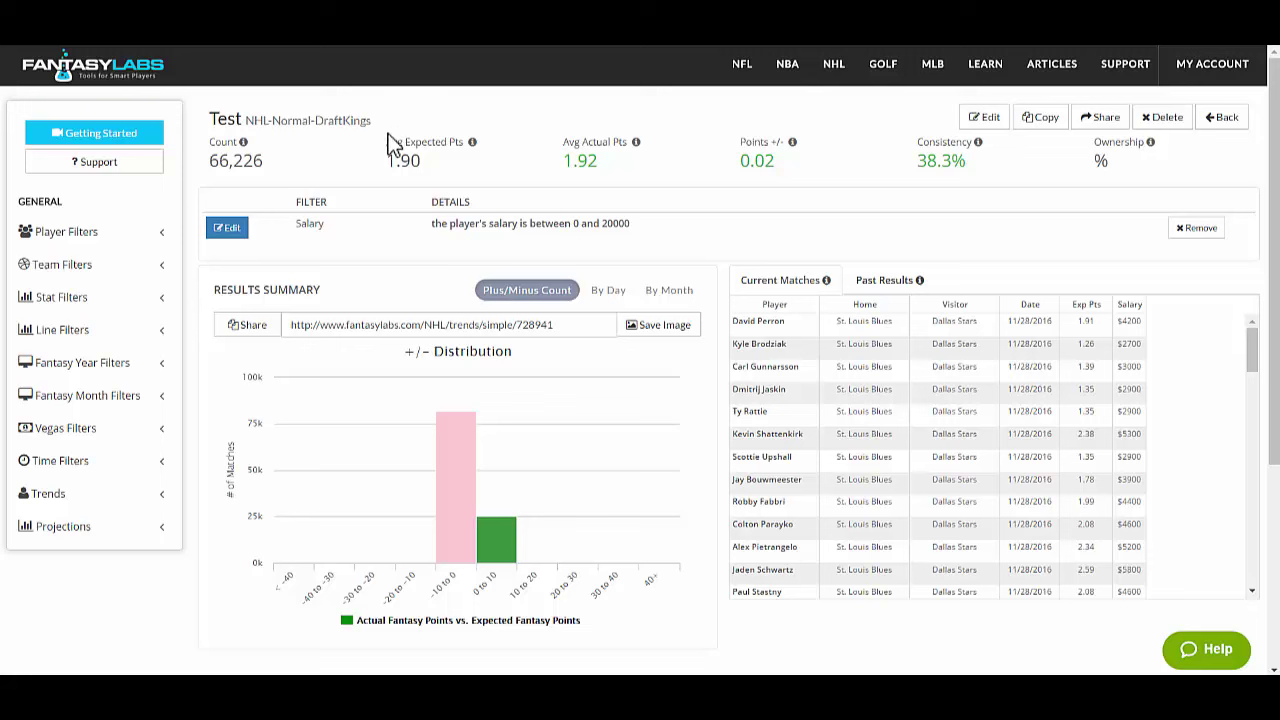
pyautogui.moveTo(392, 145); pyautogui.dragTo(431, 160)
pyautogui.click(431, 160)
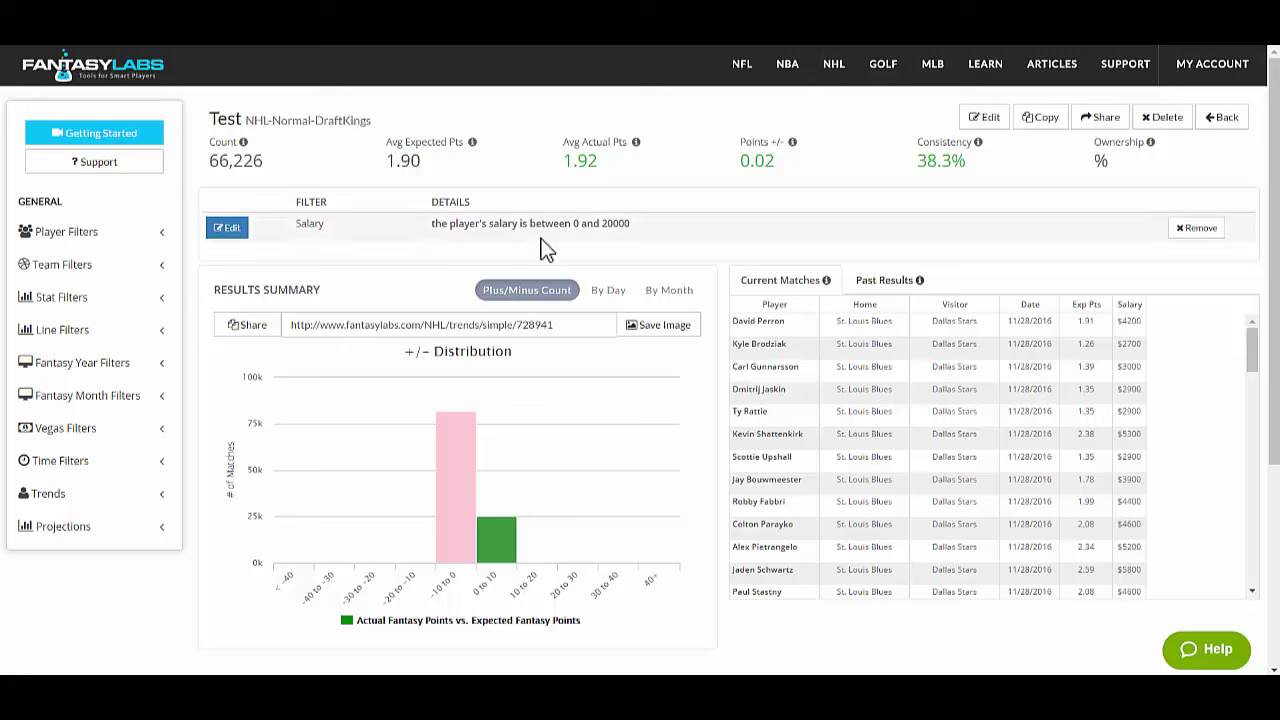
# Step: View the Player Name filter options sorted by highest average plus/minus, and leave the filter without applying it
pyautogui.click(86, 240)
pyautogui.click(88, 242)
pyautogui.click(88, 245)
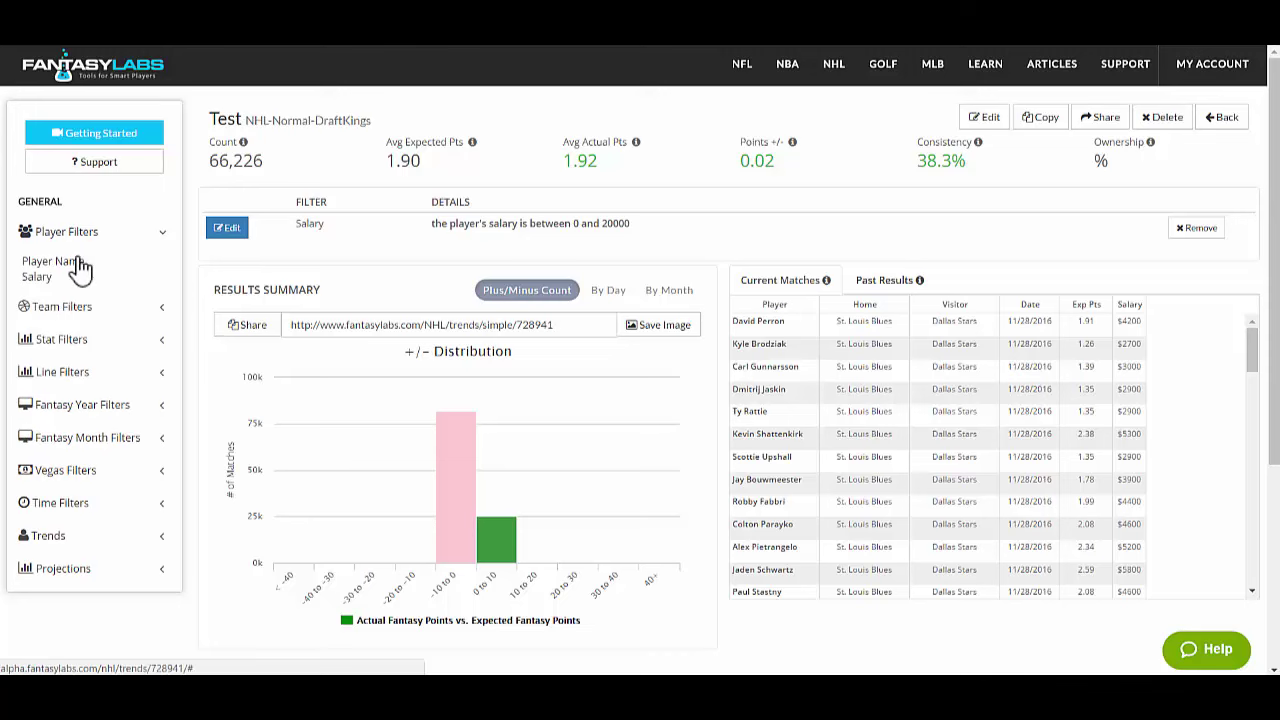
pyautogui.click(80, 262)
pyautogui.click(498, 231)
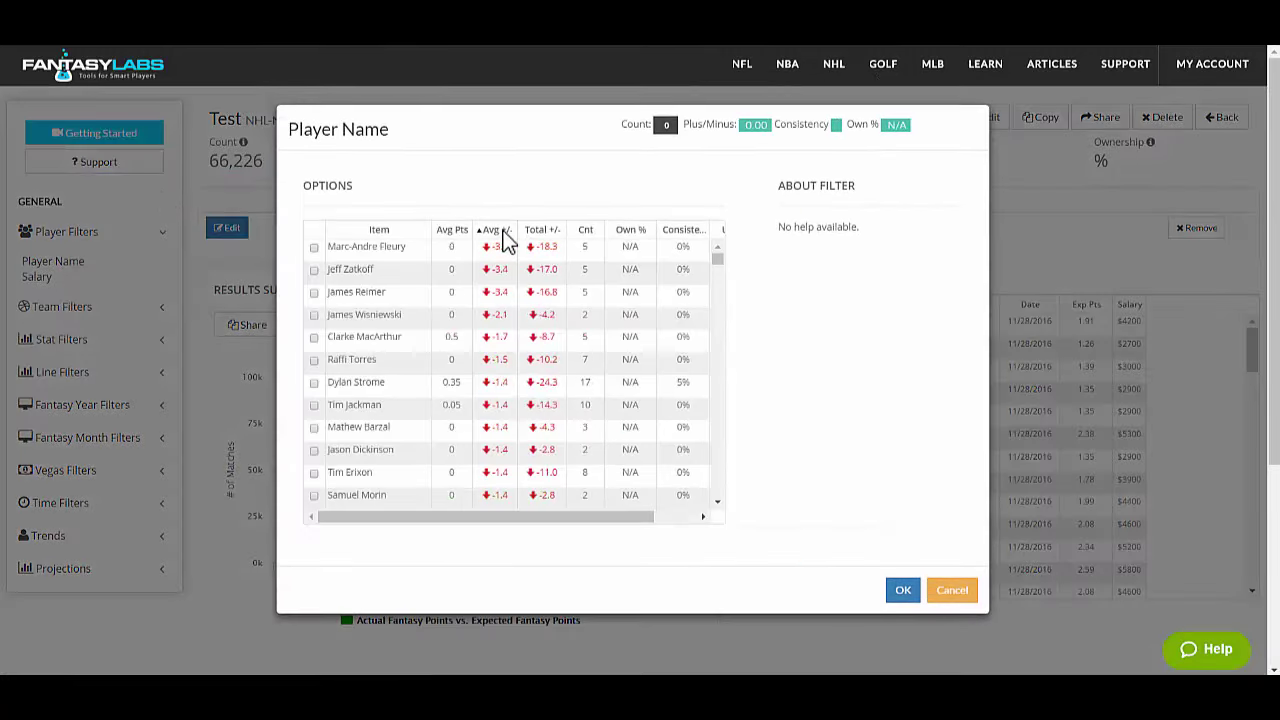
pyautogui.click(500, 232)
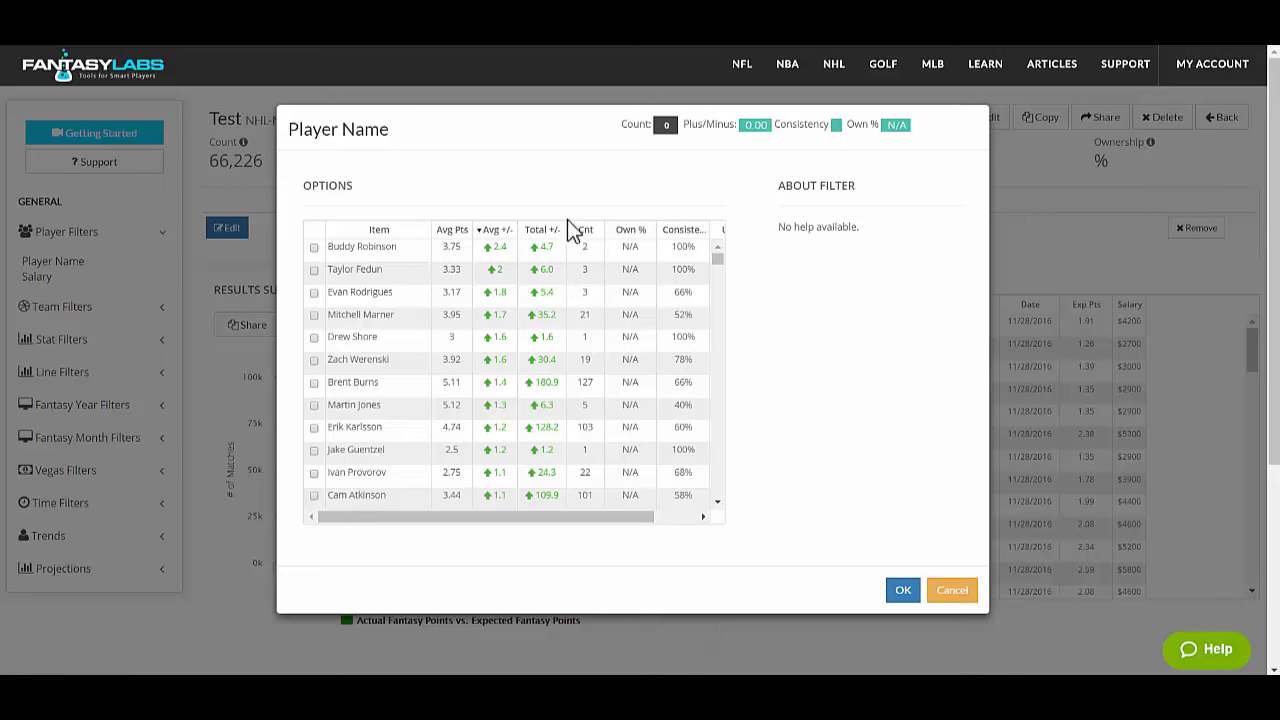
pyautogui.click(952, 590)
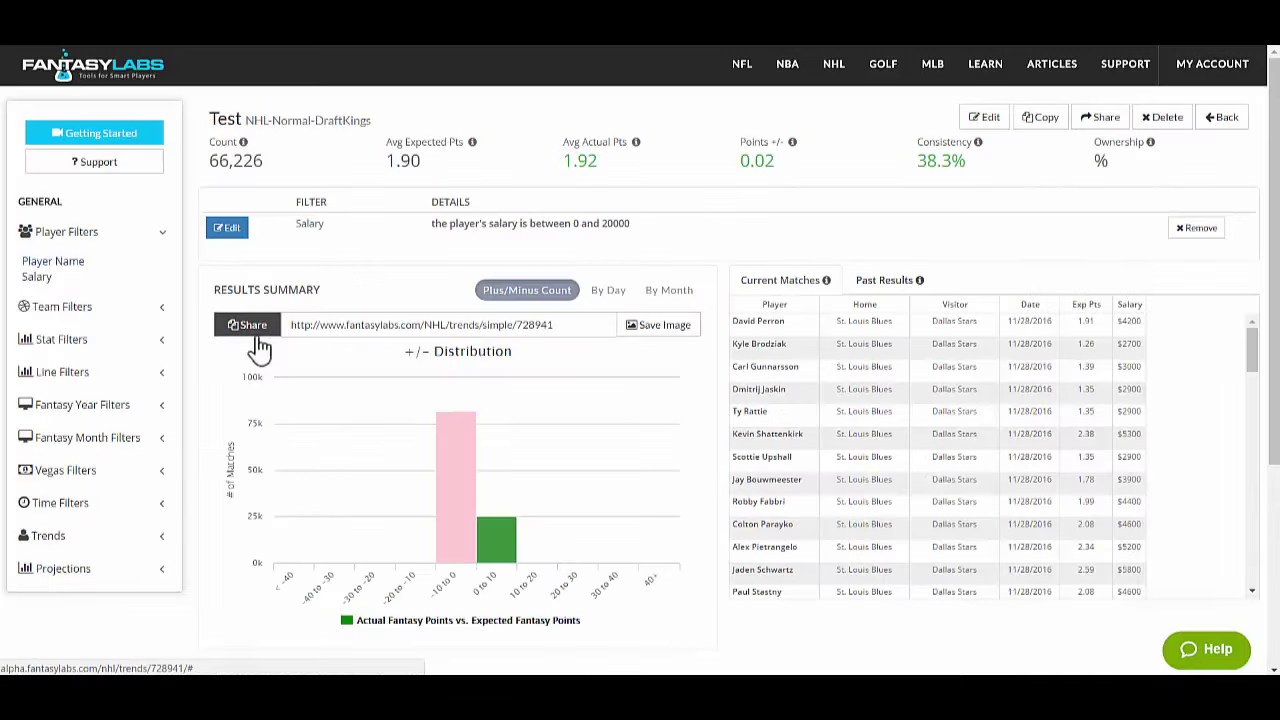
# Step: Examine which filters are offered in the Team, Stat and Vegas filter categories
pyautogui.click(75, 318)
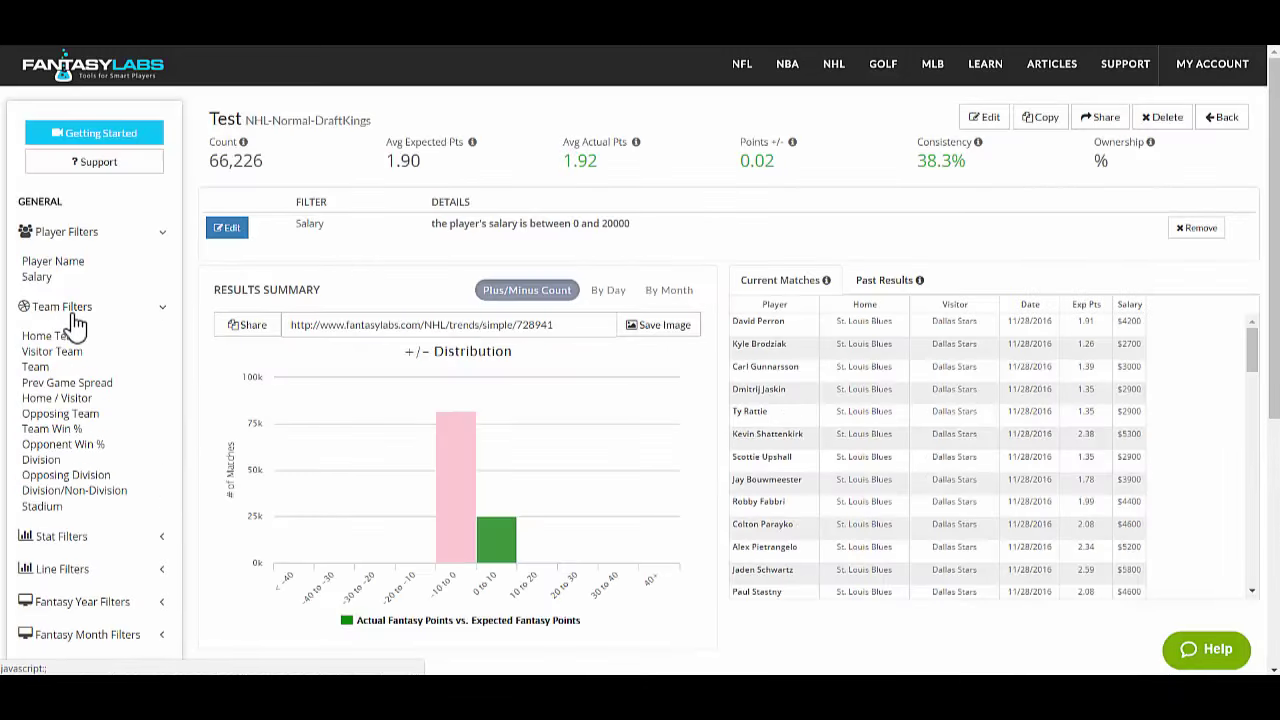
pyautogui.click(73, 312)
pyautogui.click(74, 339)
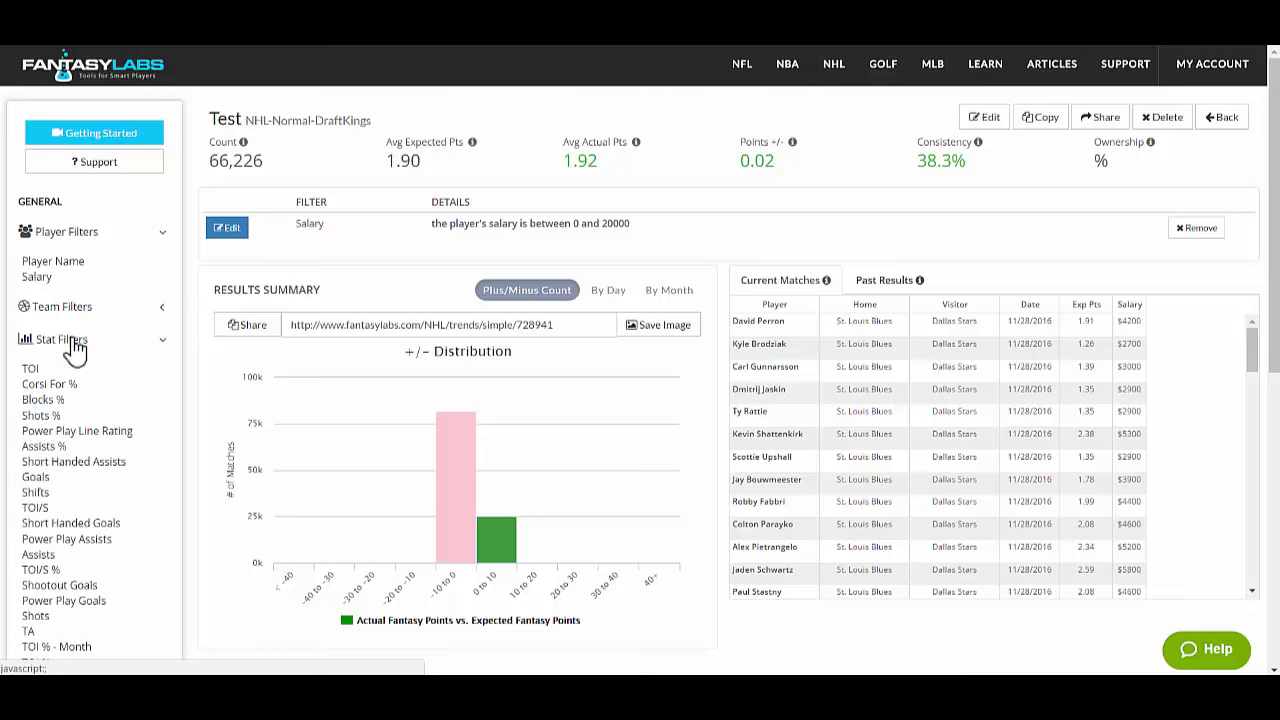
pyautogui.click(75, 343)
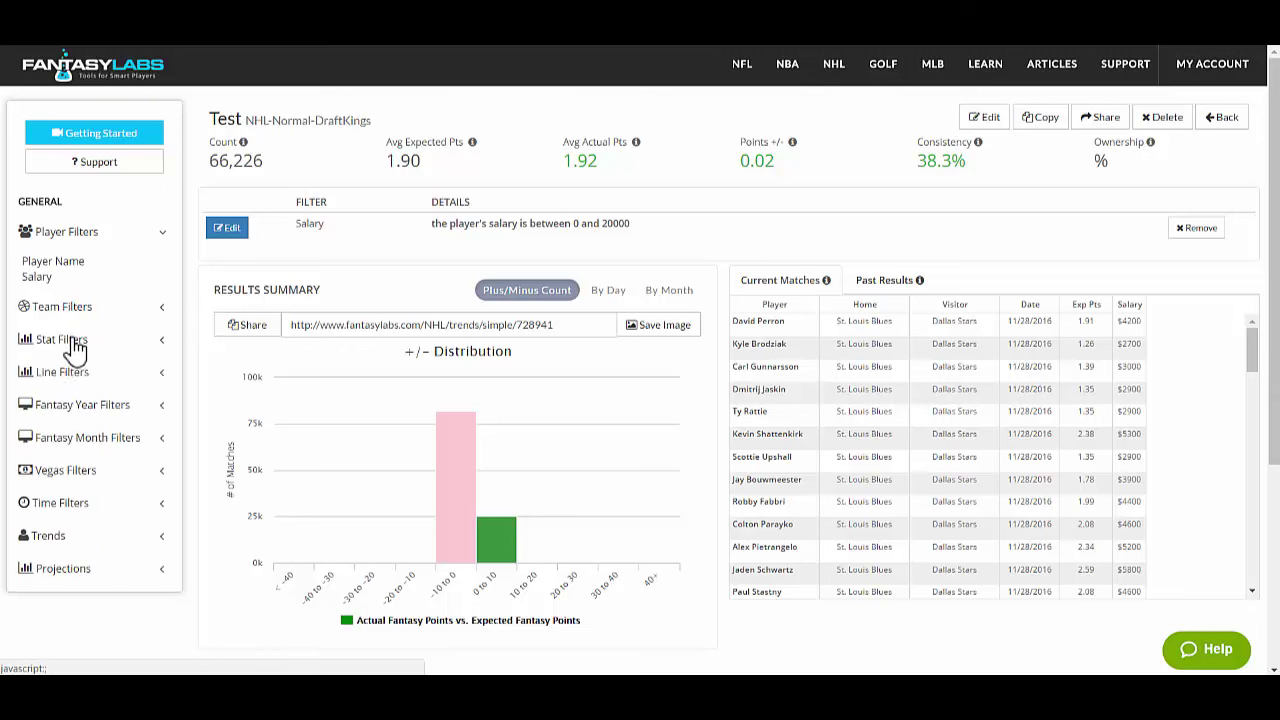
pyautogui.click(68, 475)
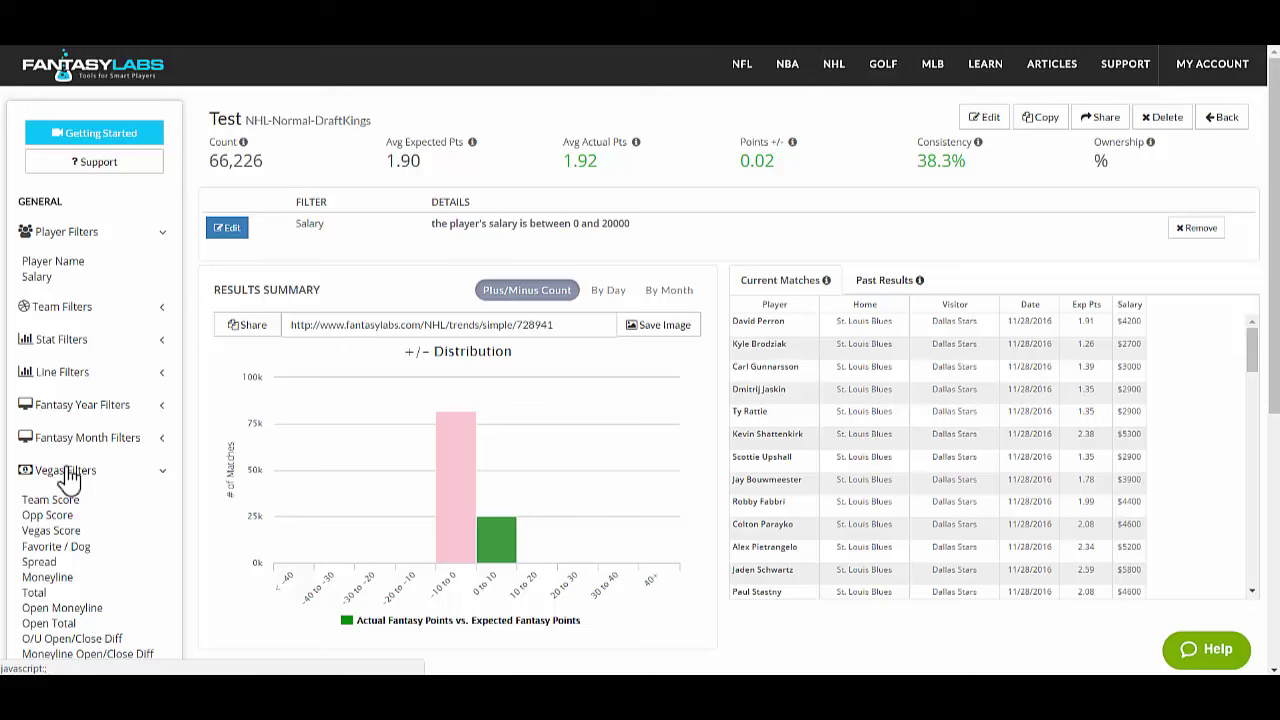
pyautogui.click(68, 475)
pyautogui.click(68, 476)
pyautogui.click(68, 476)
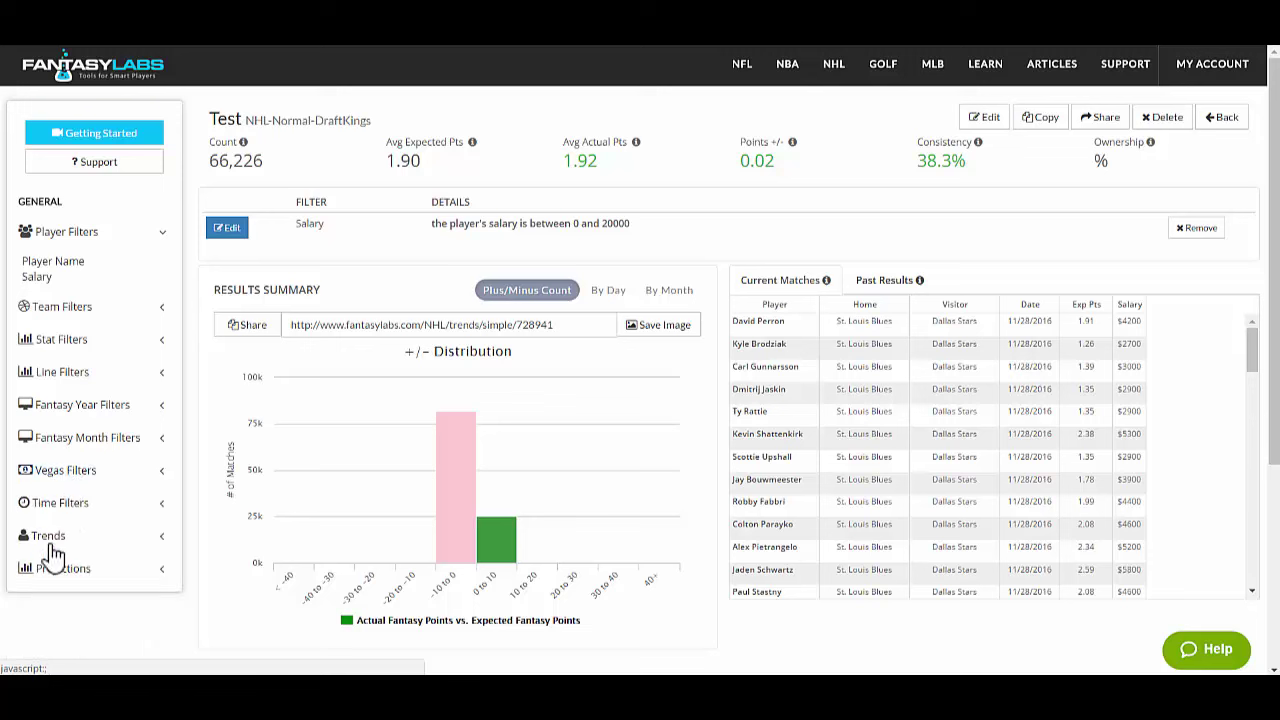
pyautogui.click(50, 306)
pyautogui.click(50, 308)
# Step: Start a TOI % - Month stat filter and set its minimum to 80
pyautogui.click(55, 340)
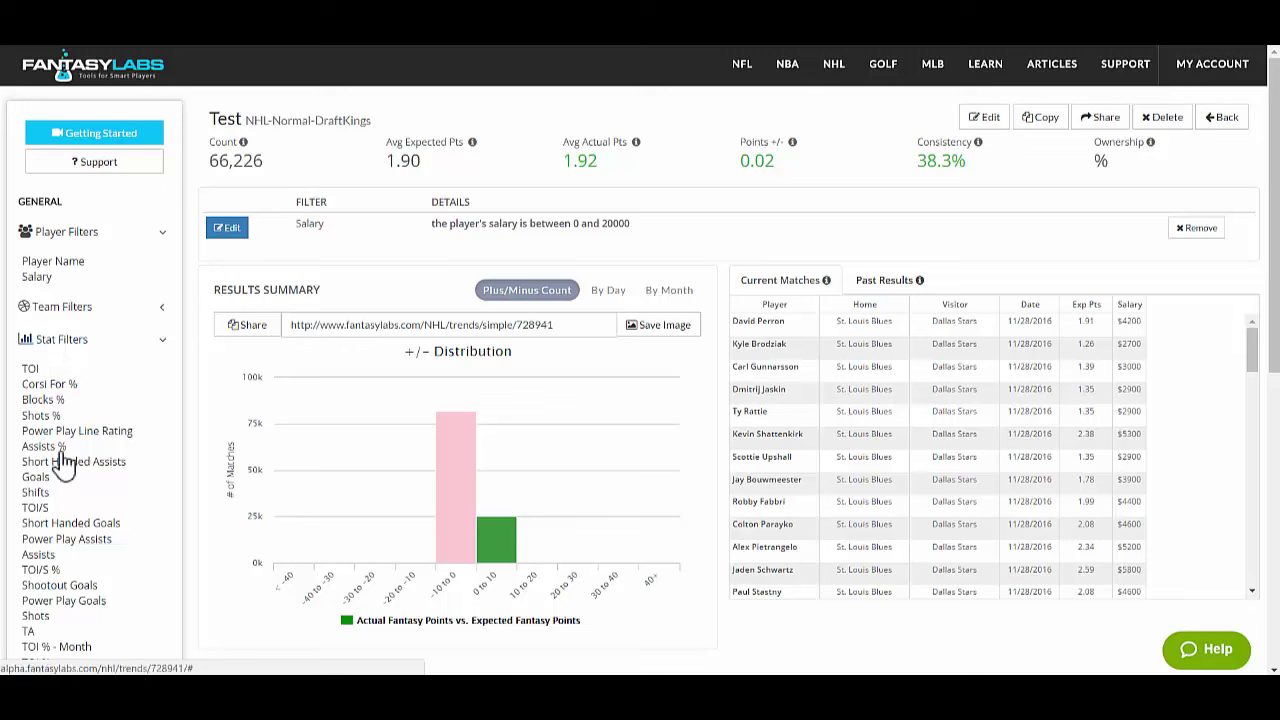
pyautogui.click(64, 649)
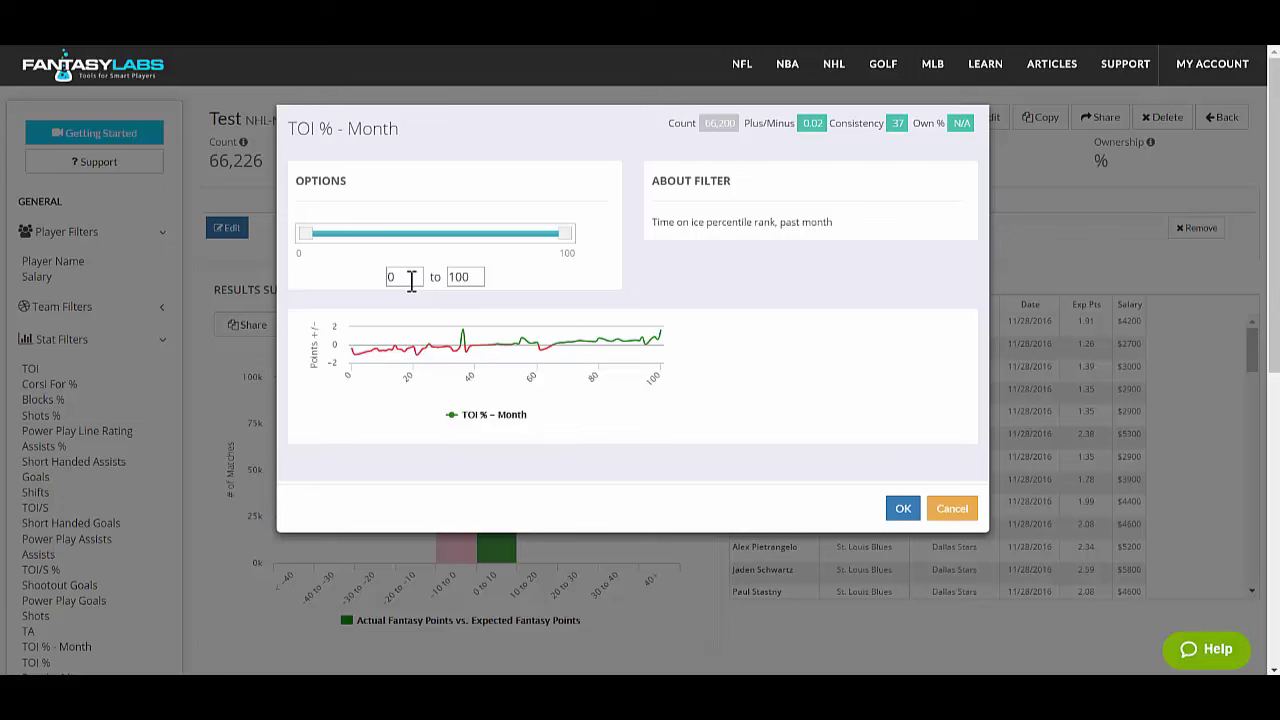
pyautogui.moveTo(403, 277); pyautogui.dragTo(380, 280)
pyautogui.write('80')
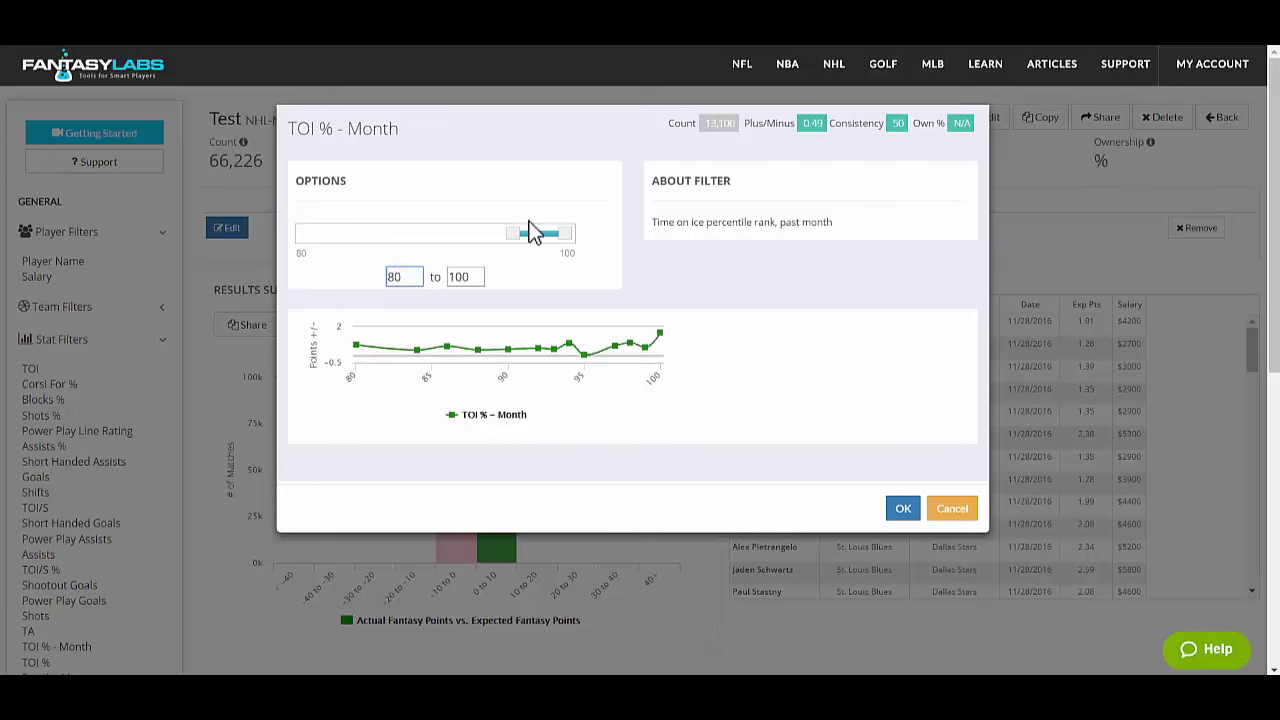
# Step: Try a lower minimum of 34.5 with the TOI % - Month range slider, and set the minimum back to 80
pyautogui.moveTo(513, 233); pyautogui.dragTo(200, 240)
pyautogui.moveTo(307, 235); pyautogui.dragTo(362, 274)
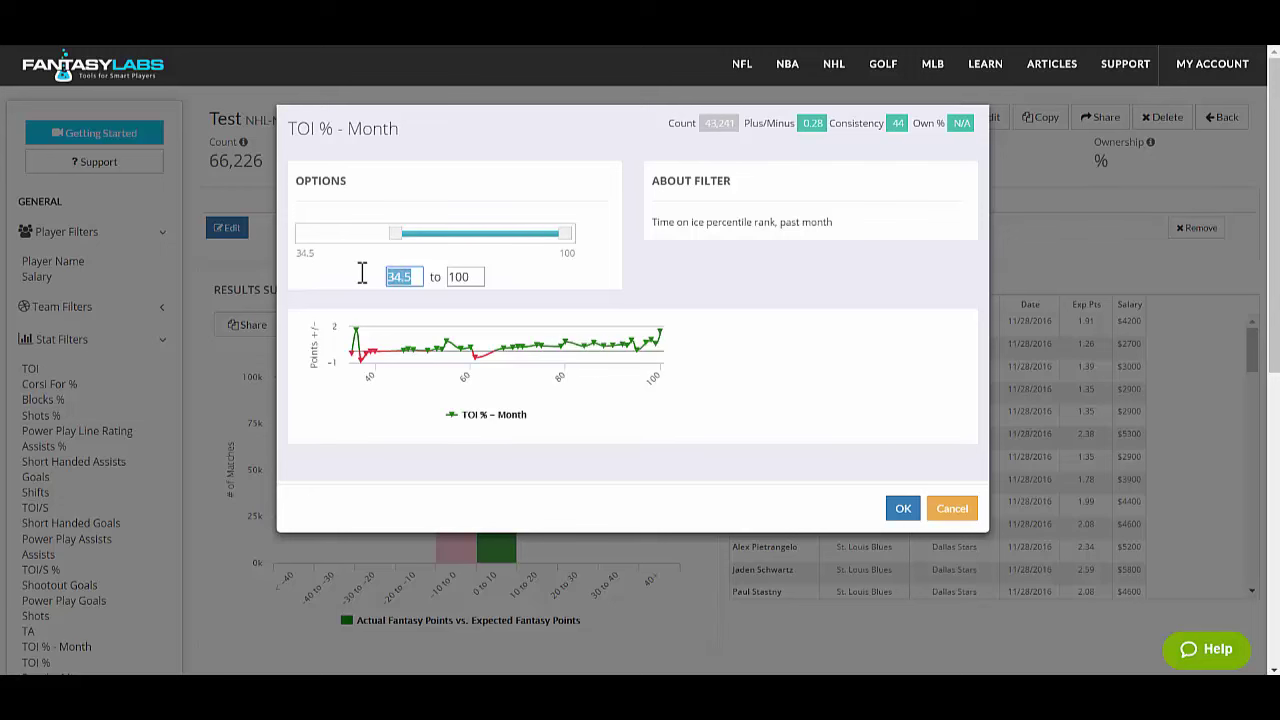
pyautogui.write('80')
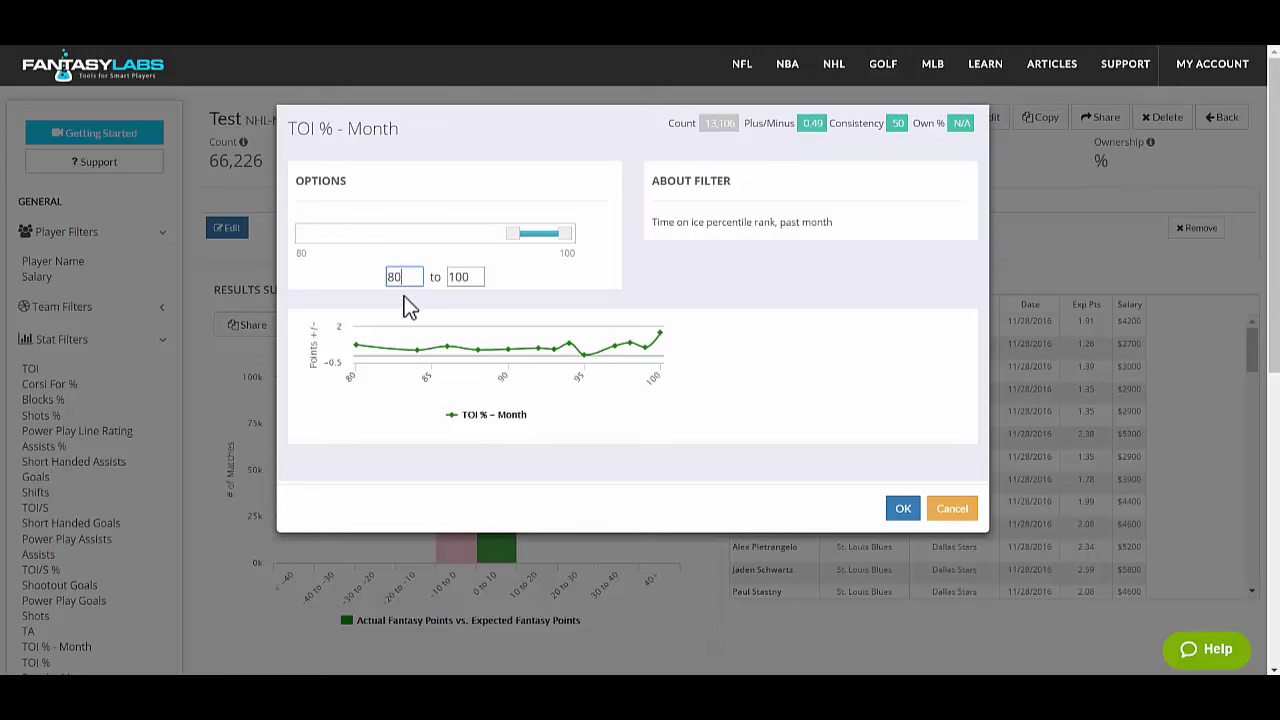
# Step: Raise the TOI % - Month minimum to 90 and again to 95, and apply the filter
pyautogui.moveTo(408, 277); pyautogui.dragTo(382, 282)
pyautogui.write('90')
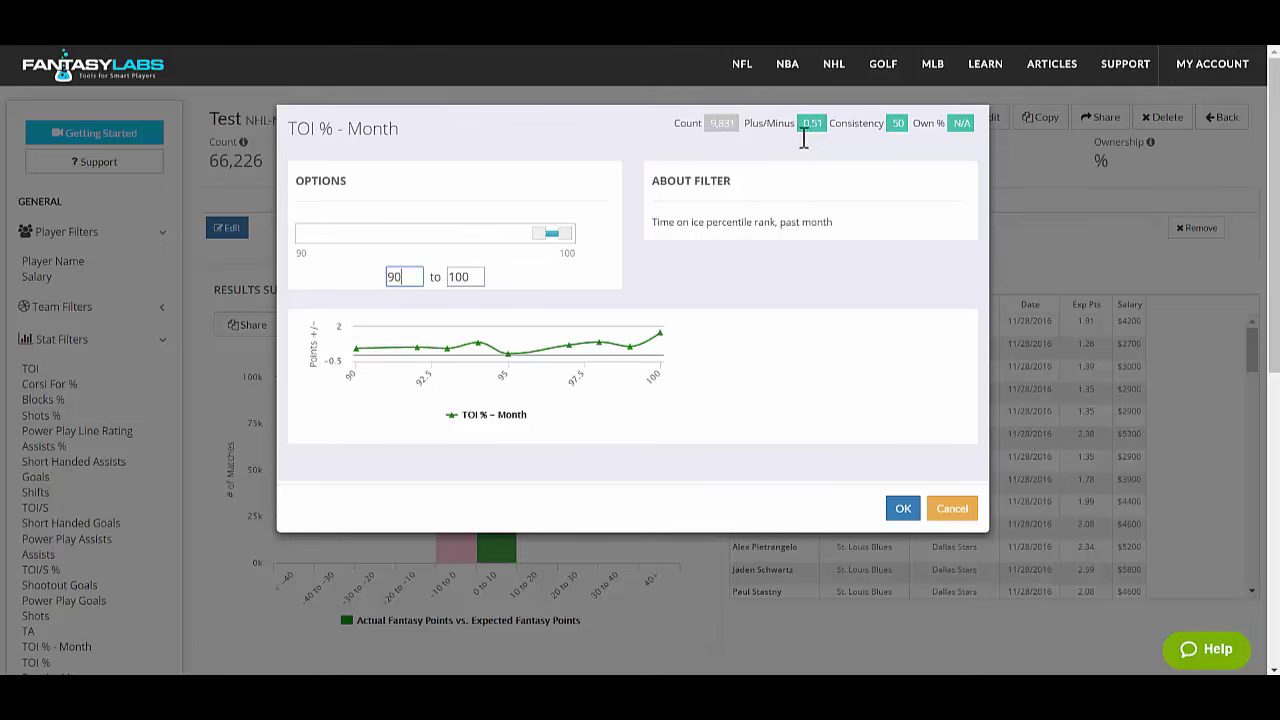
pyautogui.press('BackSpace')
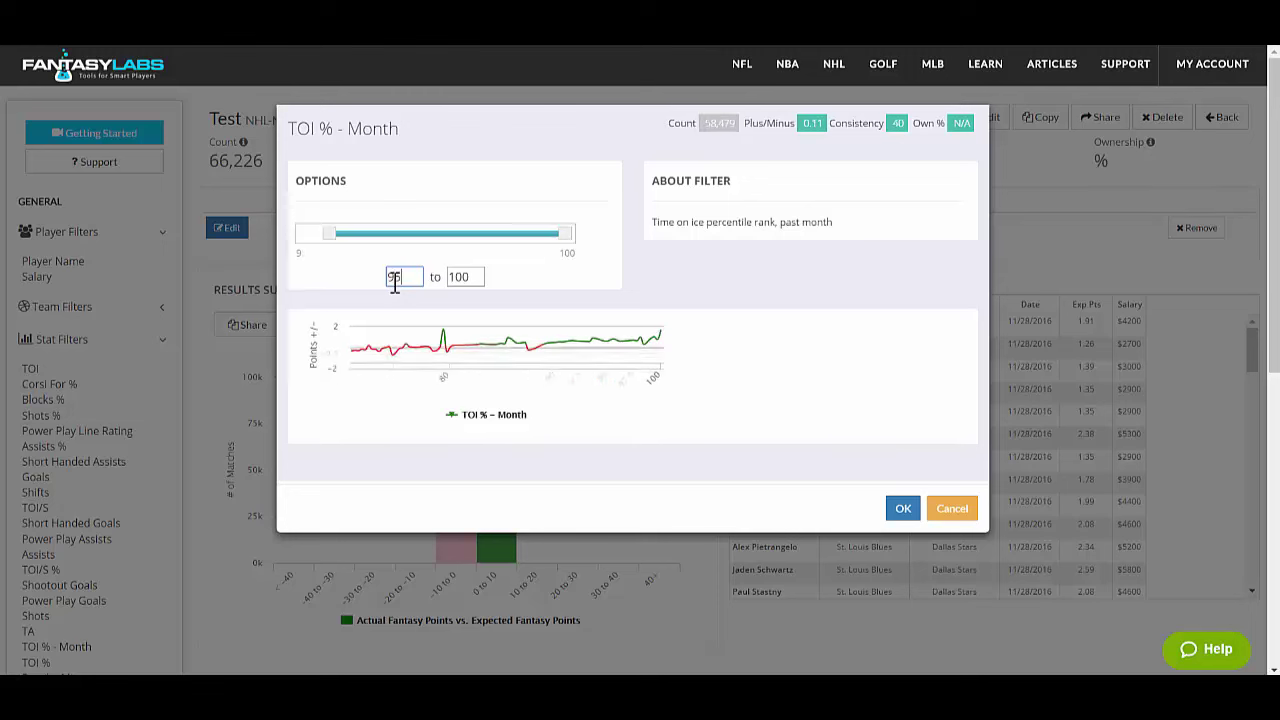
pyautogui.write('5')
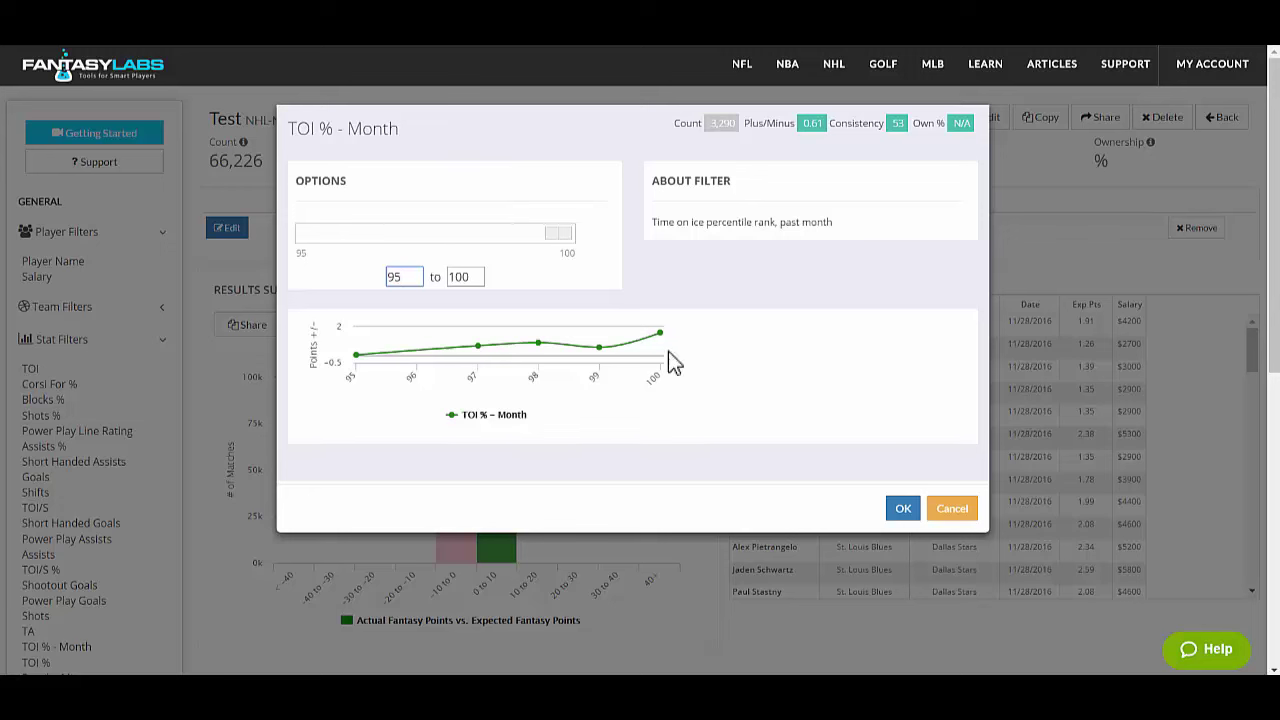
pyautogui.click(903, 510)
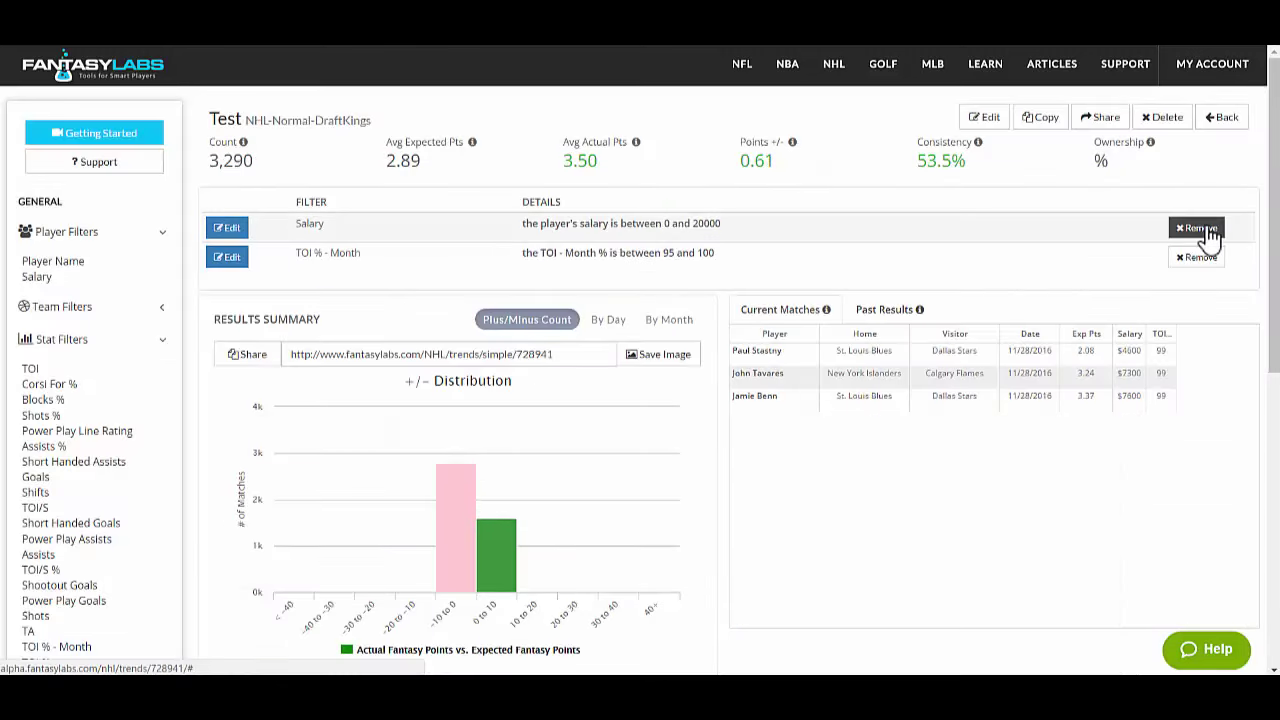
# Step: Remove the Salary filter from the Test trend
pyautogui.click(1198, 229)
pyautogui.click(707, 149)
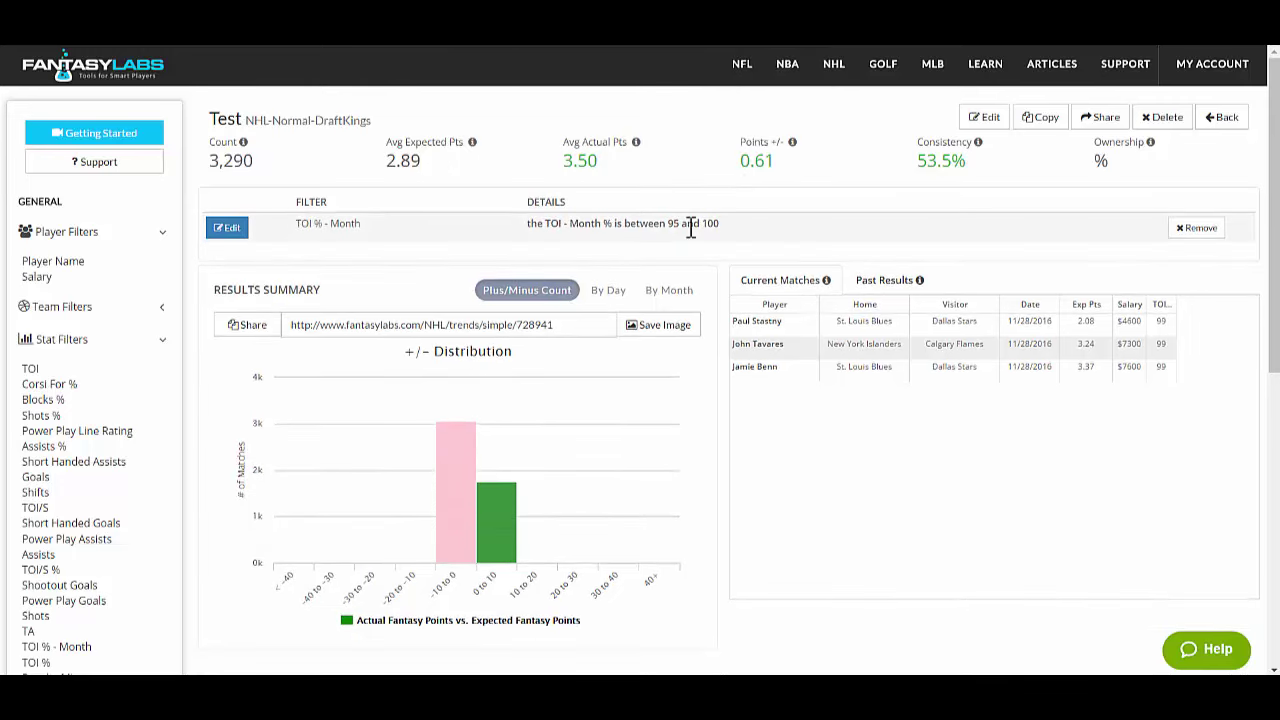
# Step: Review the trend's past results and current matches, and its results charts by day and by month
pyautogui.click(885, 284)
pyautogui.click(784, 283)
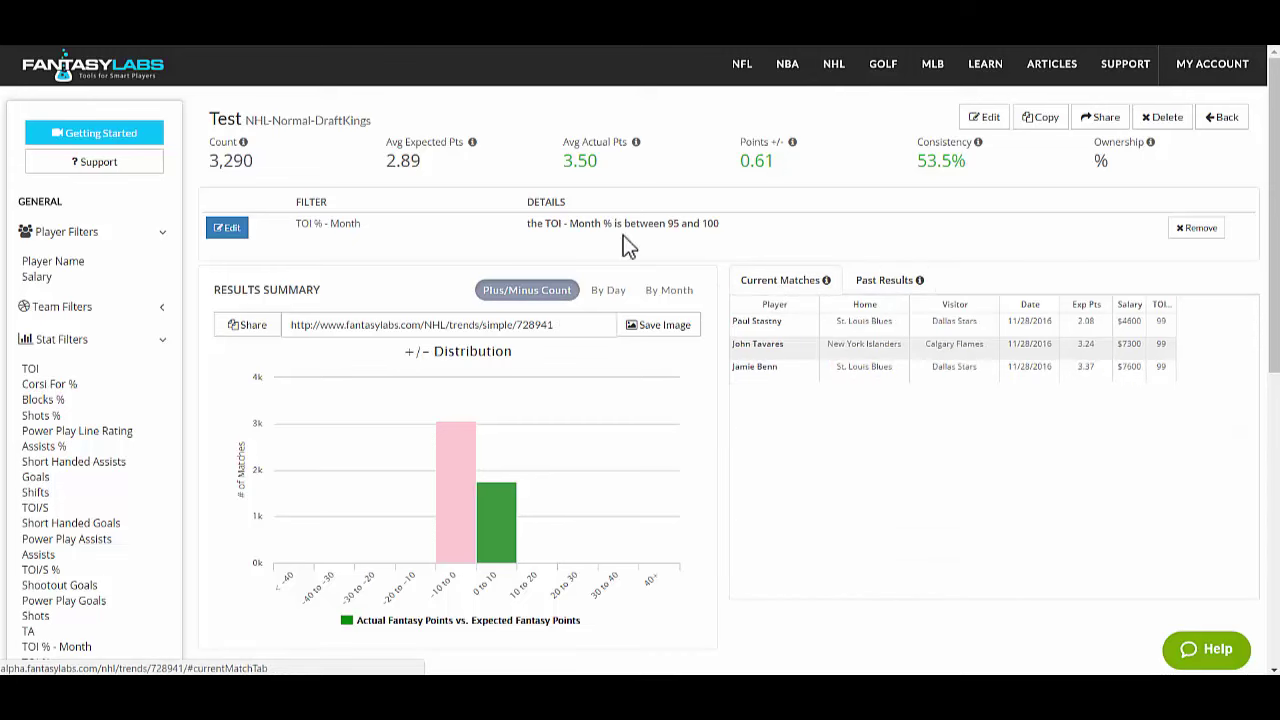
pyautogui.click(608, 298)
pyautogui.click(653, 296)
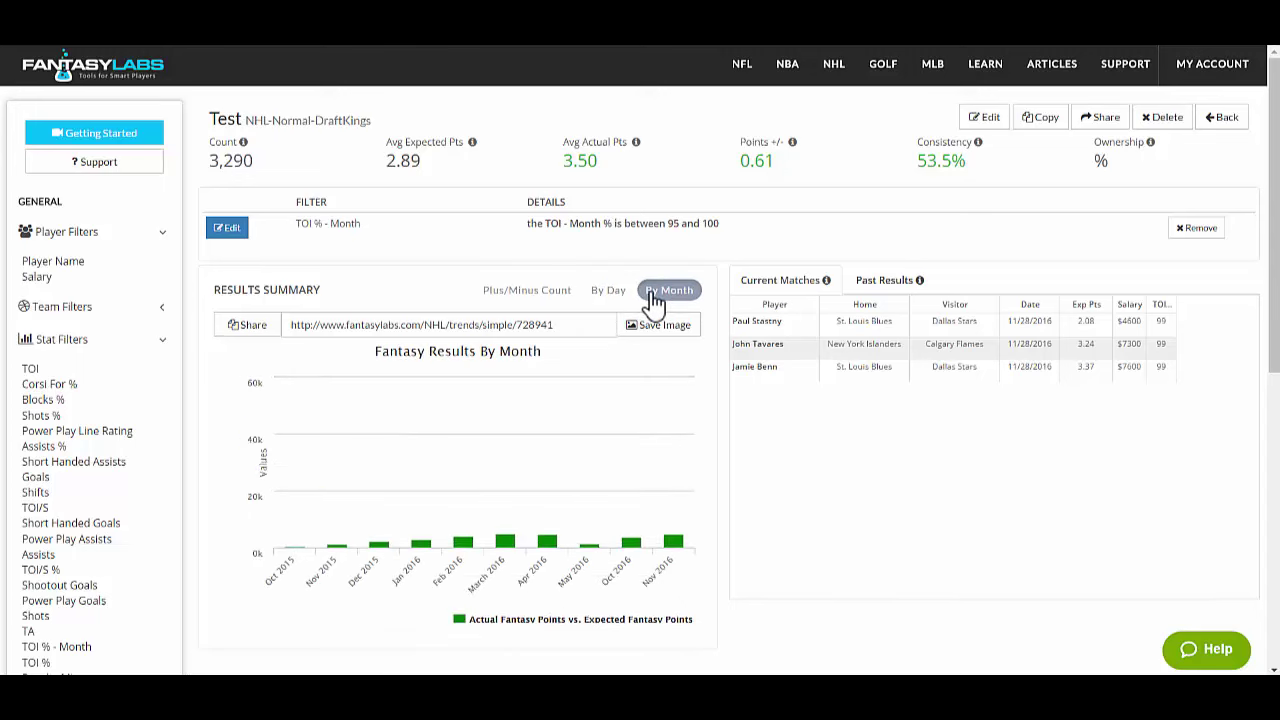
pyautogui.click(901, 290)
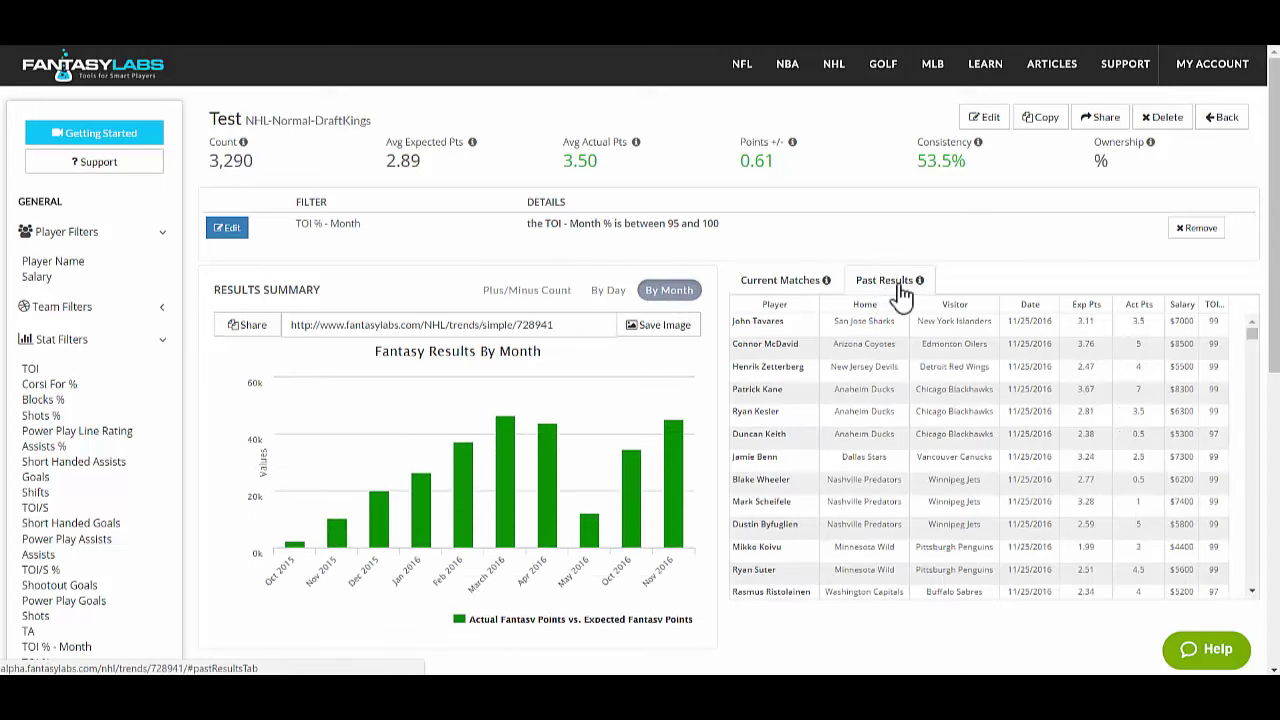
pyautogui.moveTo(1255, 334)
pyautogui.mouseDown()
pyautogui.moveTo(1257, 350)
pyautogui.moveTo(1255, 315)
pyautogui.mouseUp()
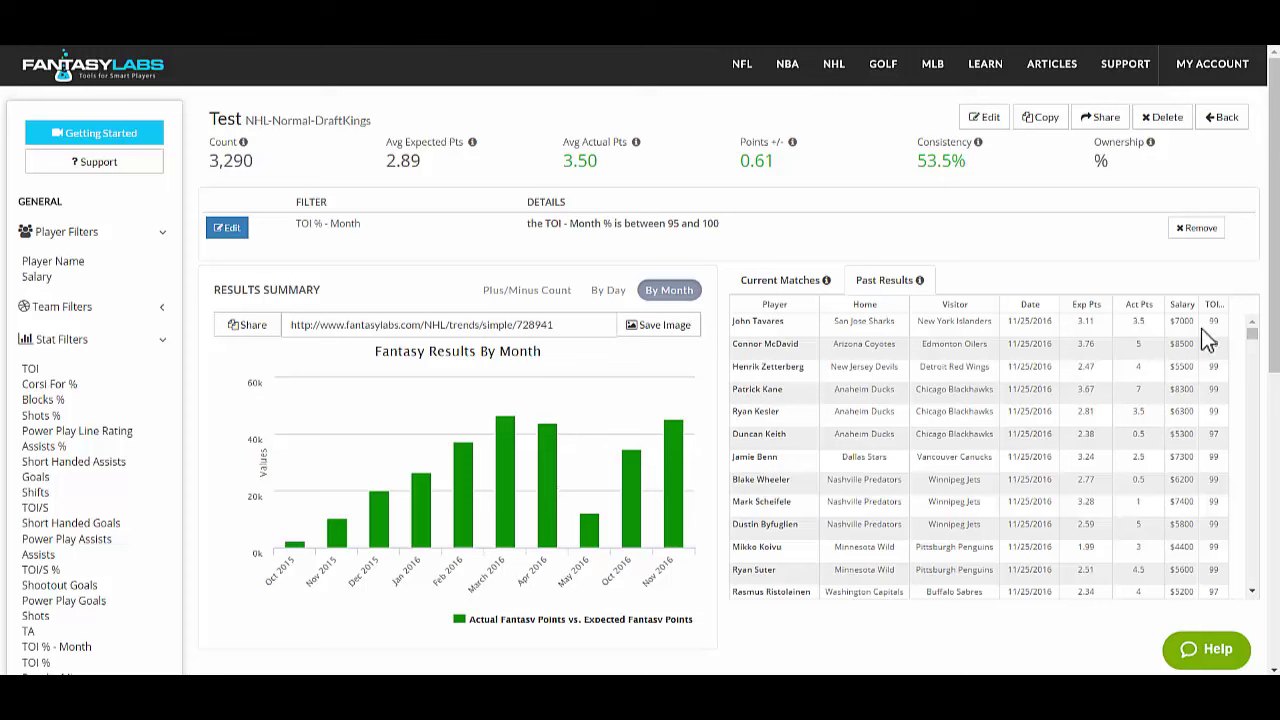
pyautogui.click(777, 290)
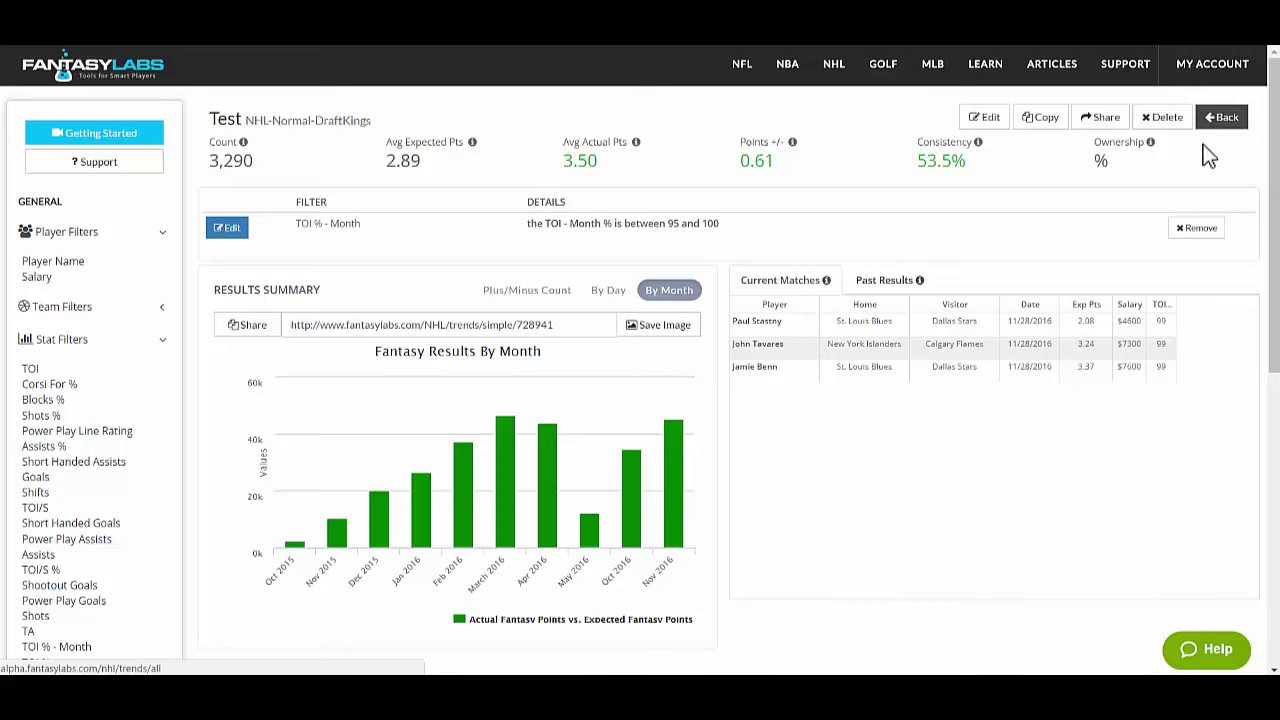
# Step: Return to the list of saved trends and open the NHL Models page
pyautogui.click(1238, 118)
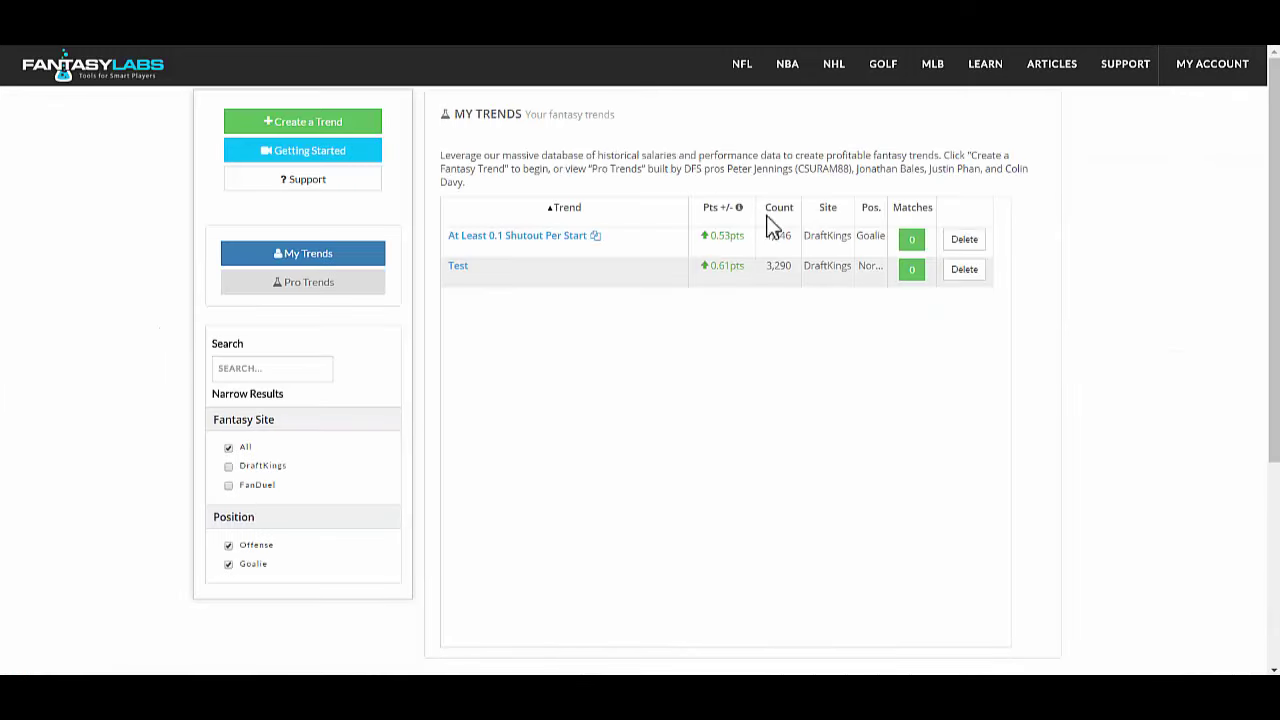
pyautogui.moveTo(831, 77)
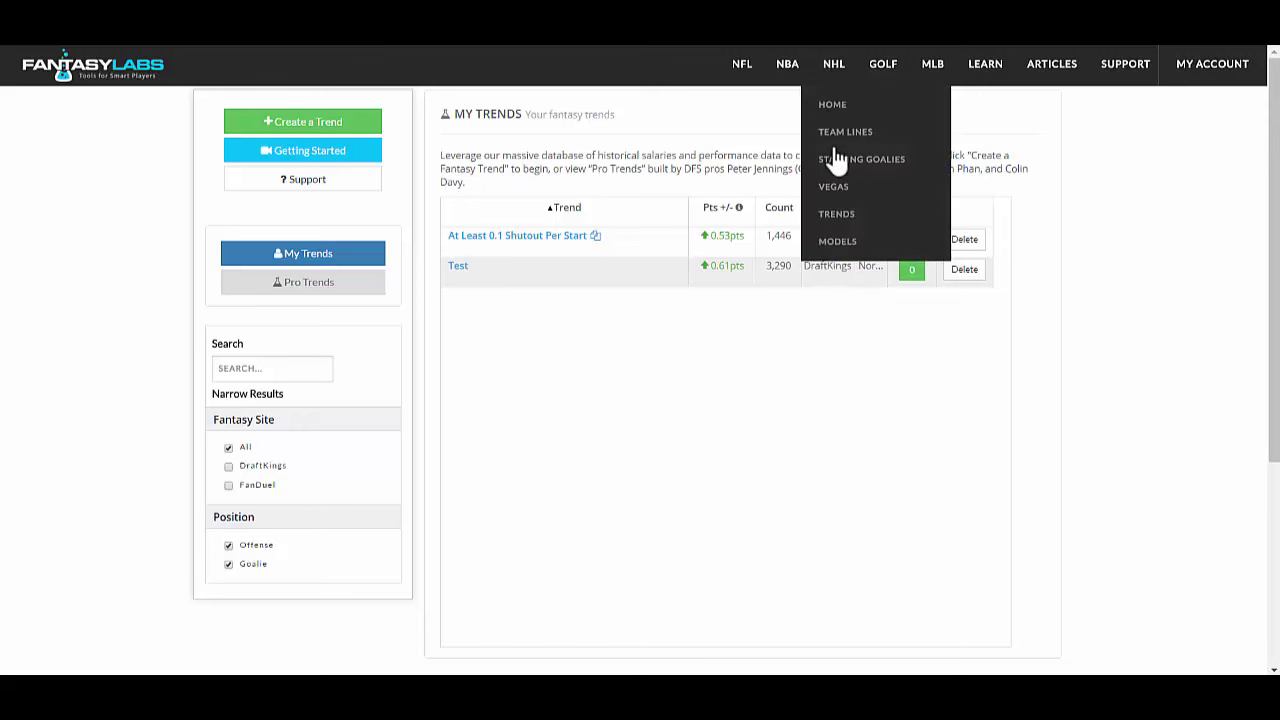
pyautogui.click(837, 246)
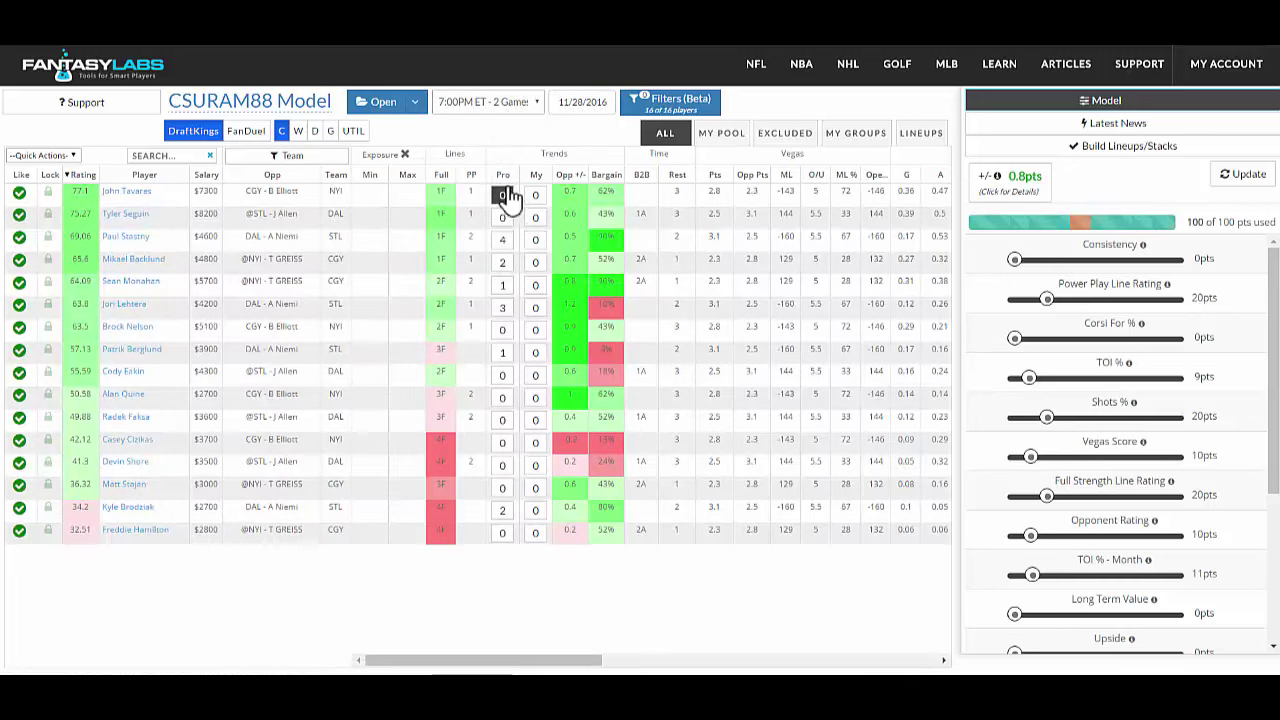
# Step: Examine the pro trends matched by the third-ranked center, and the trend counts in the wing and defenseman lists
pyautogui.click(504, 246)
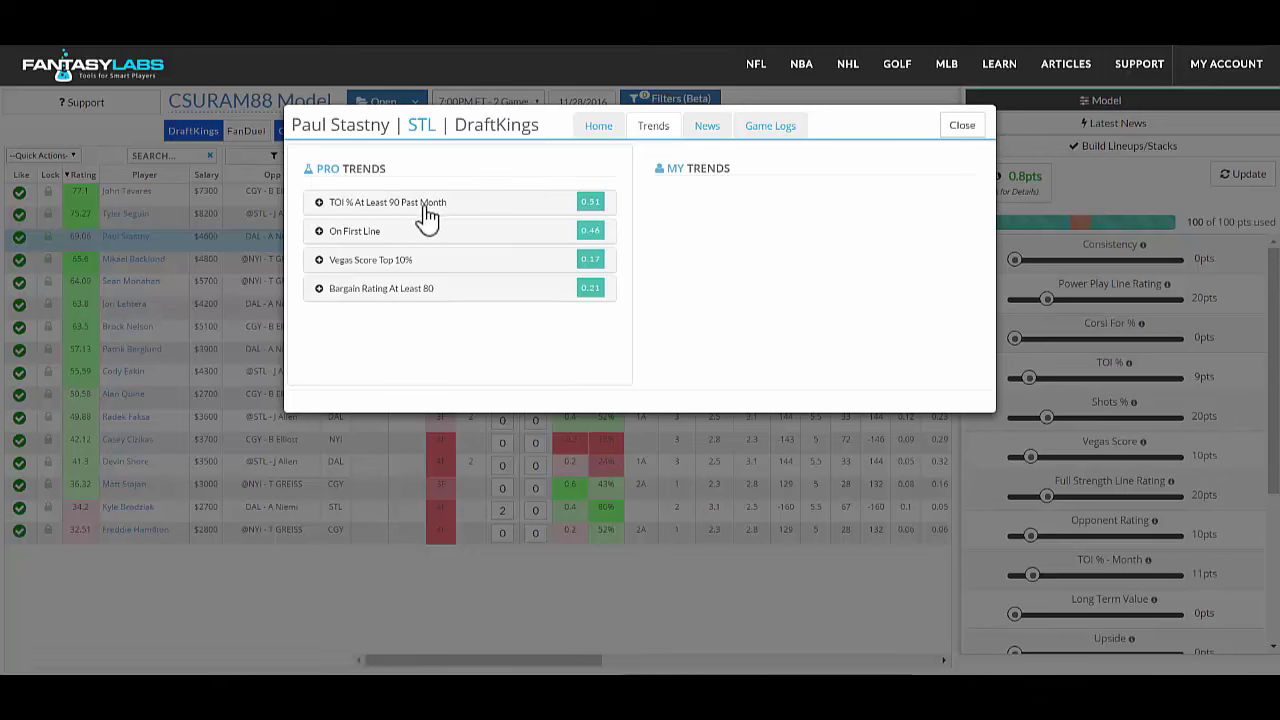
pyautogui.click(963, 130)
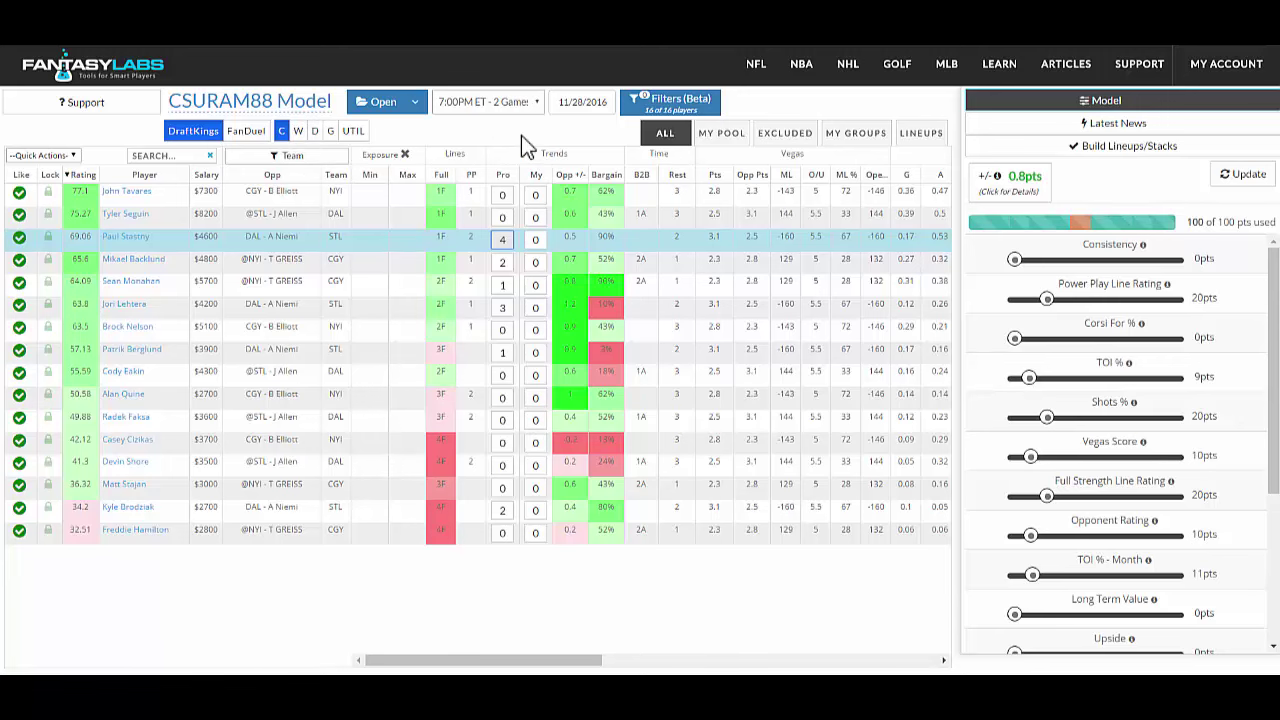
pyautogui.click(296, 140)
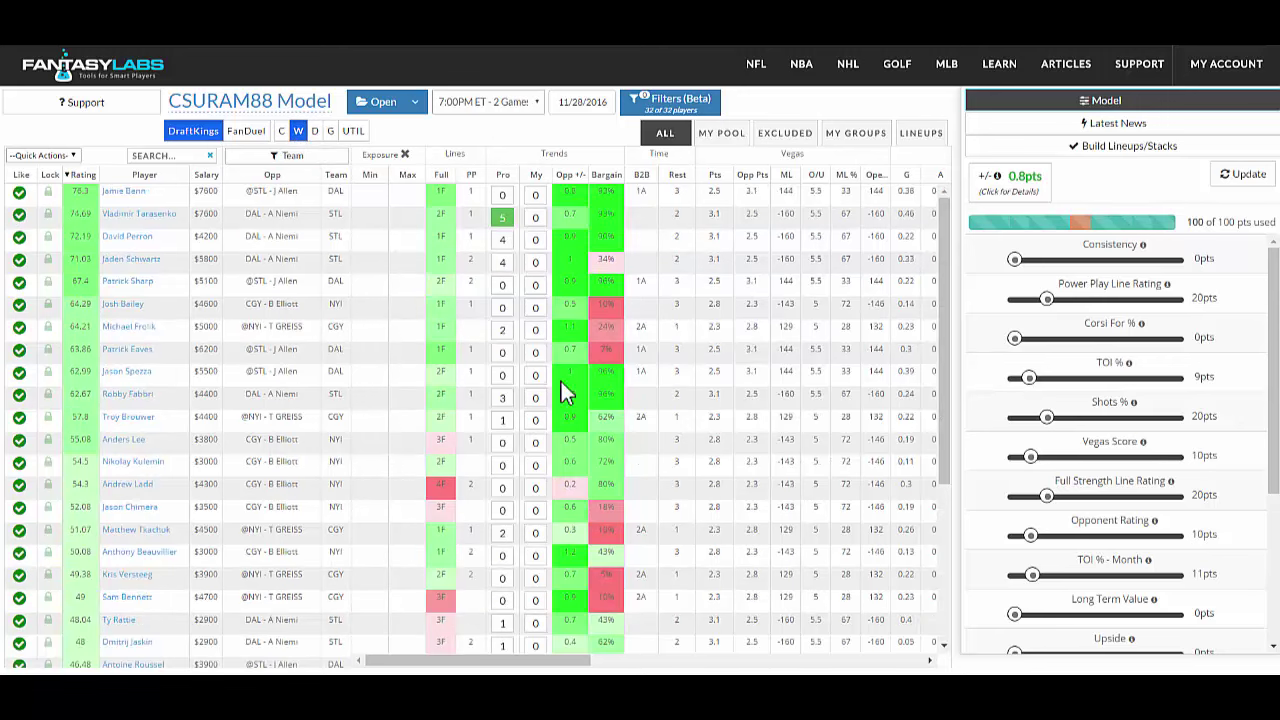
pyautogui.click(316, 137)
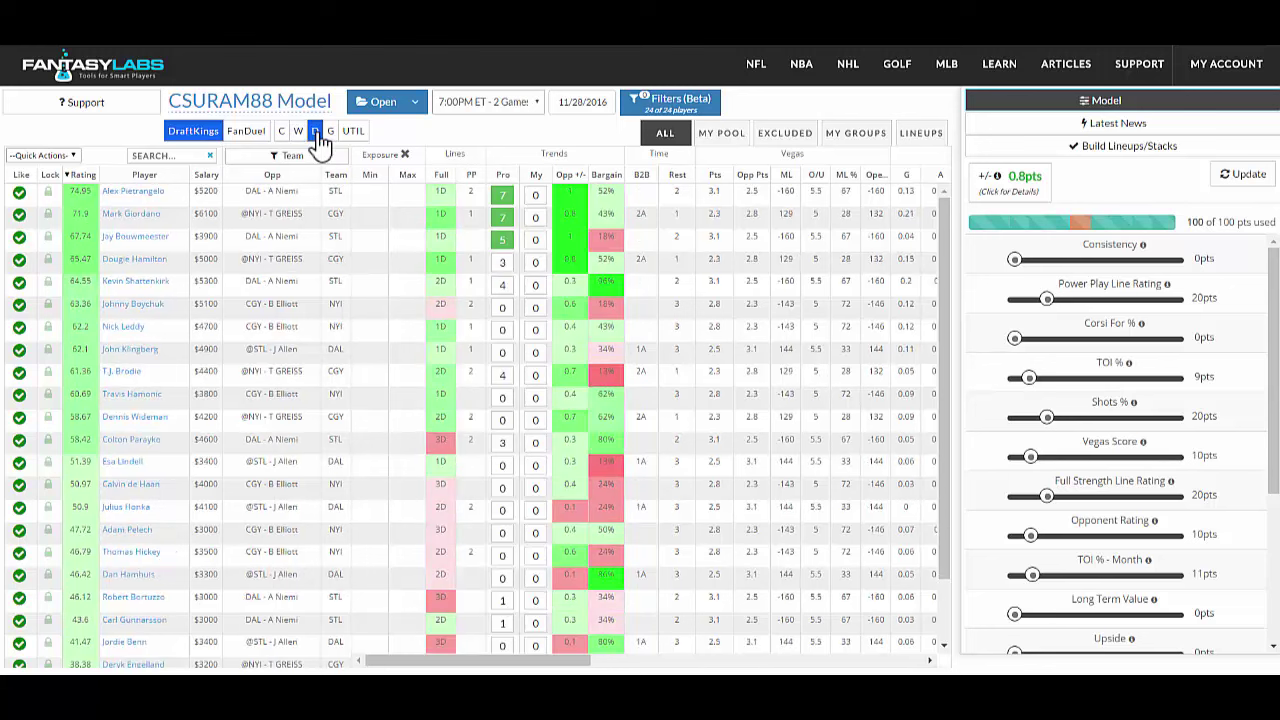
# Step: Go back to the NHL Trends page
pyautogui.moveTo(845, 66)
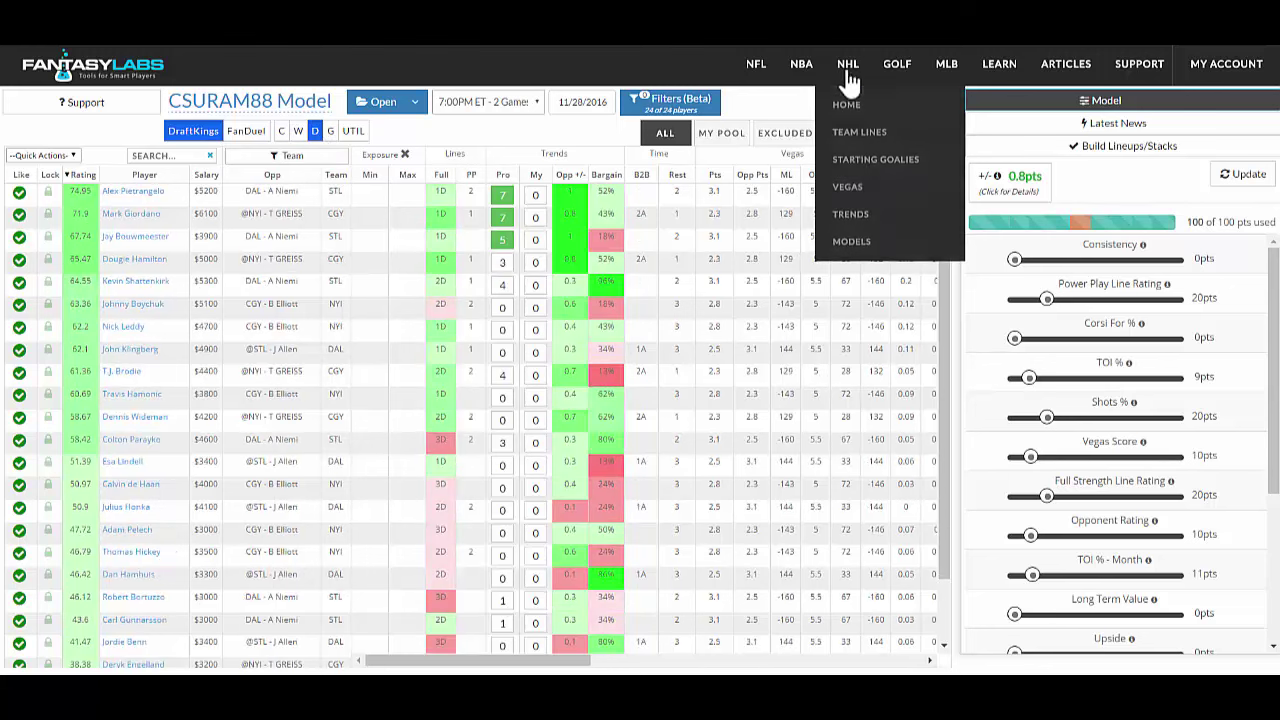
pyautogui.click(851, 220)
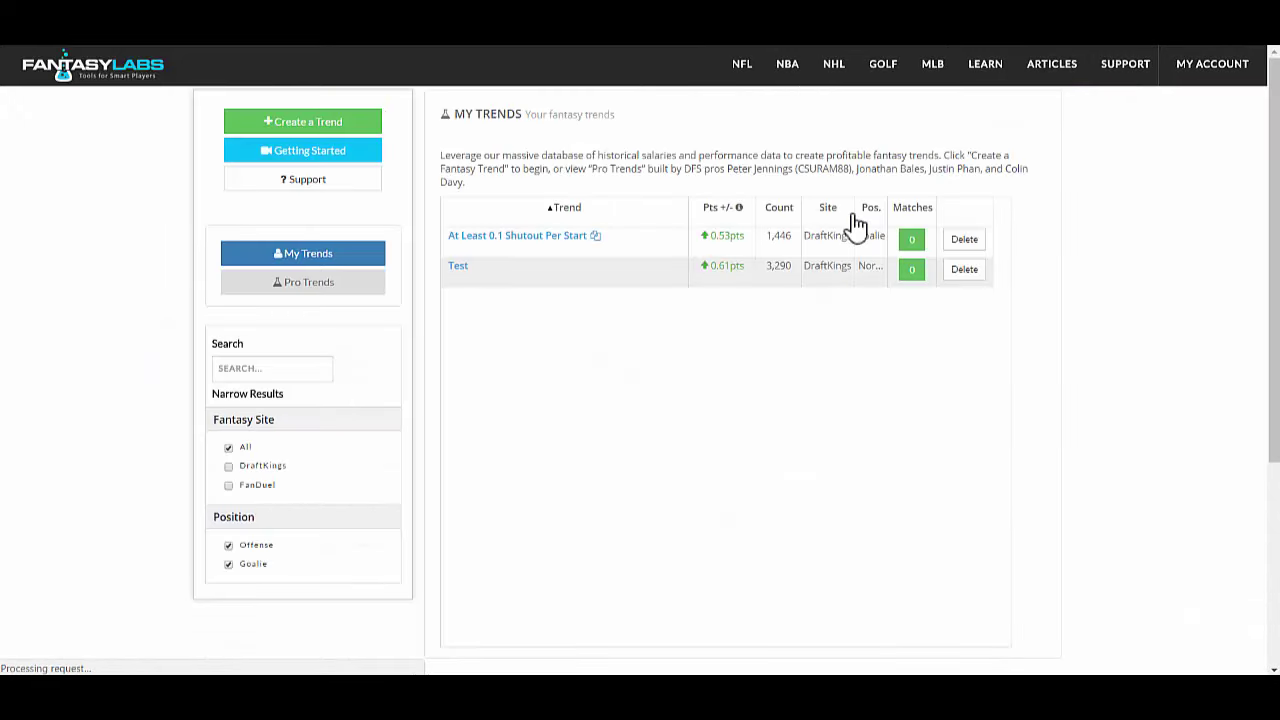